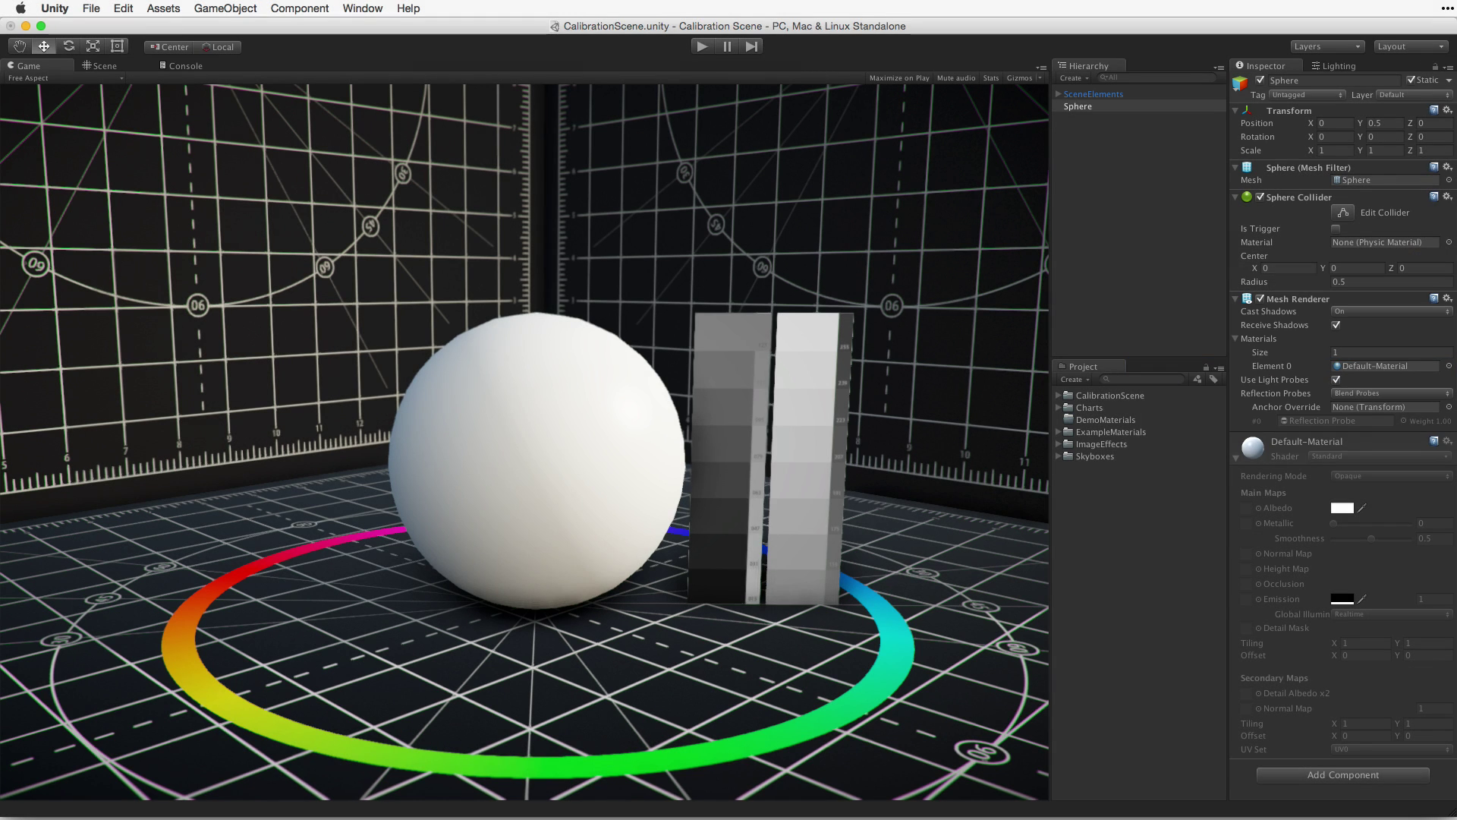
- Create a material named DemoMaterial in the DemoMaterials folder, using the Standard shader
left_click(1105, 420)
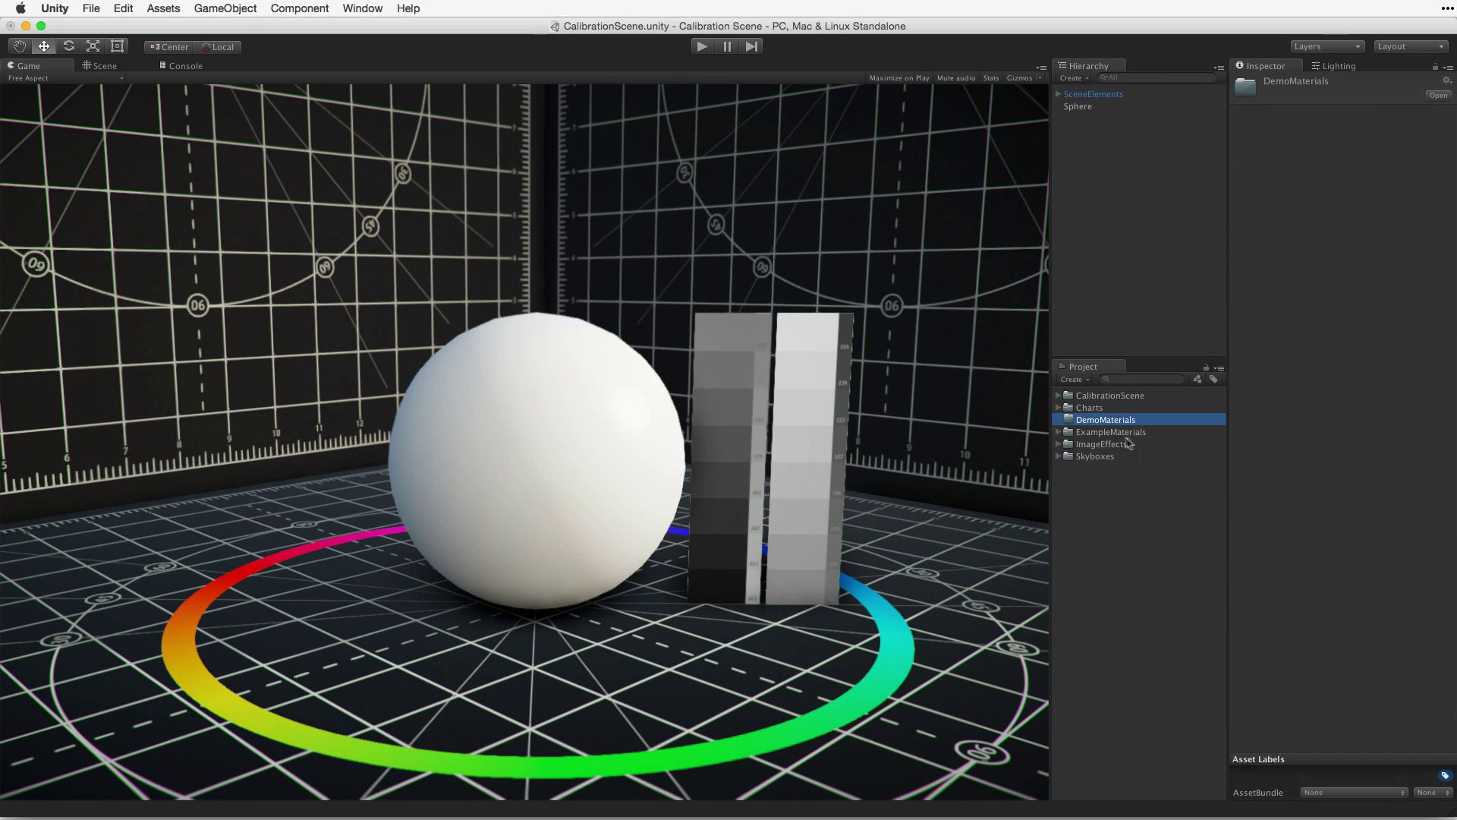
left_click(1080, 380)
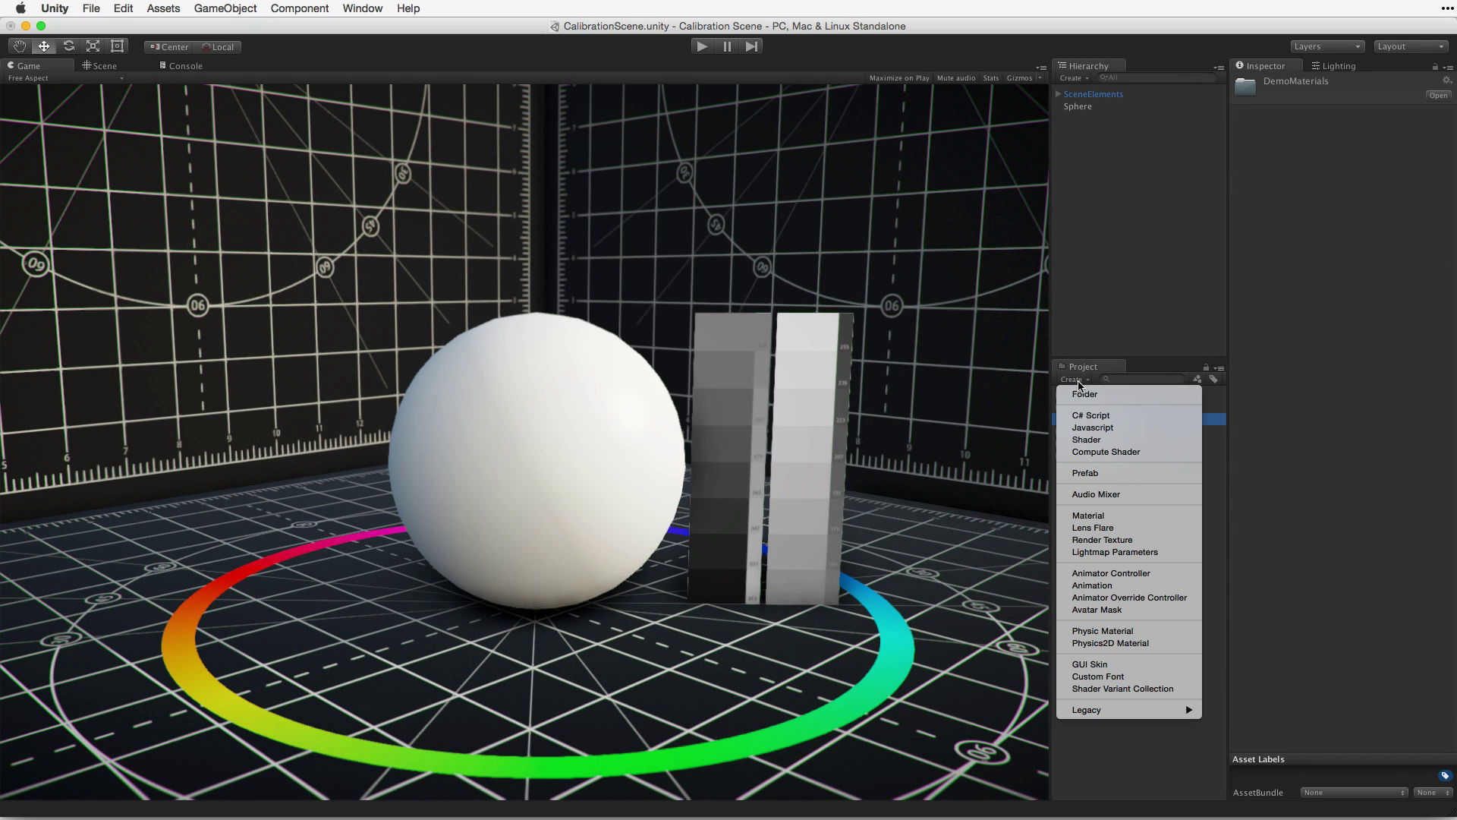
left_click(1127, 518)
type("DemoMaterial")
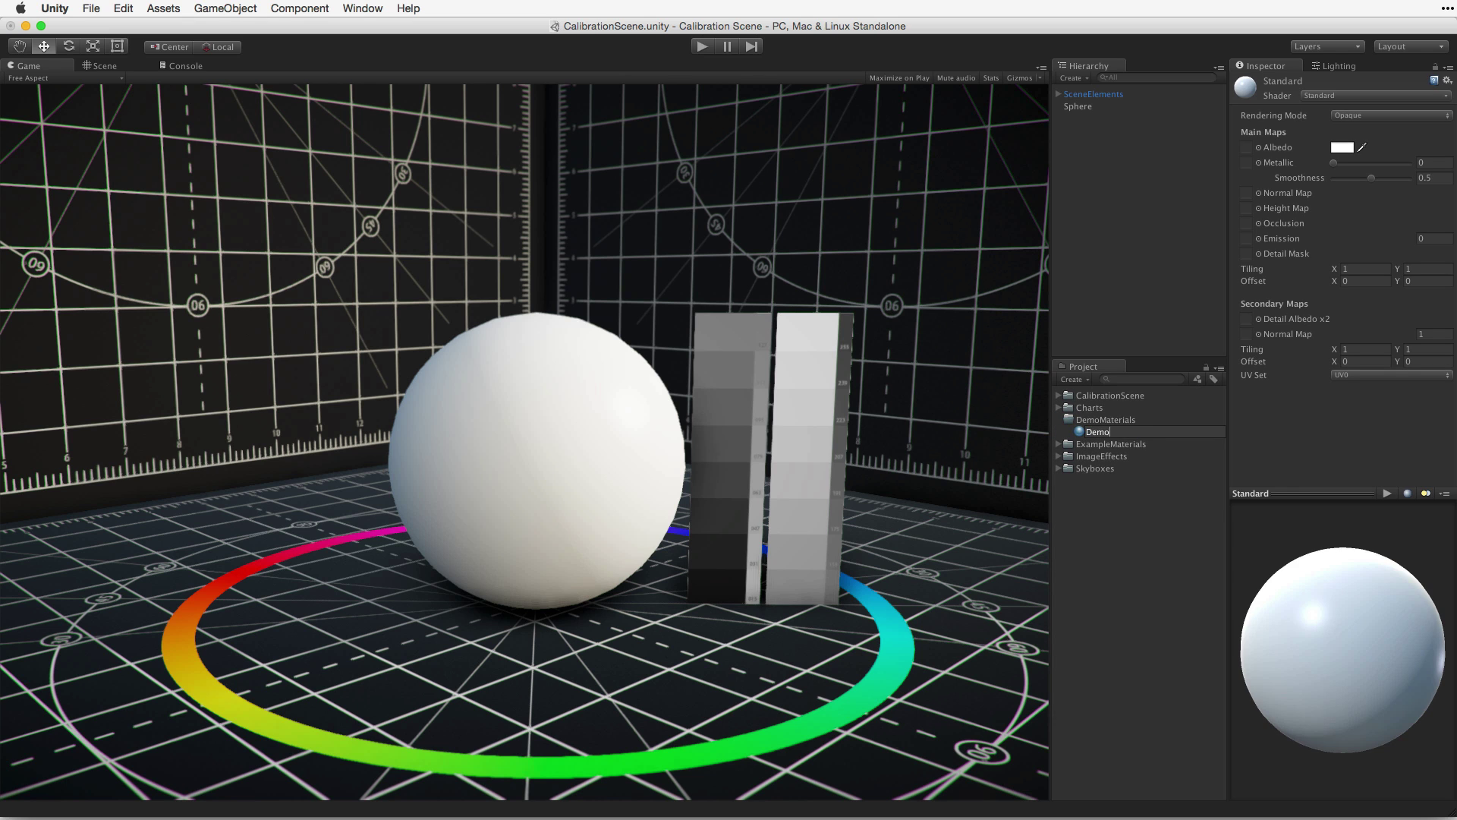
key("Return")
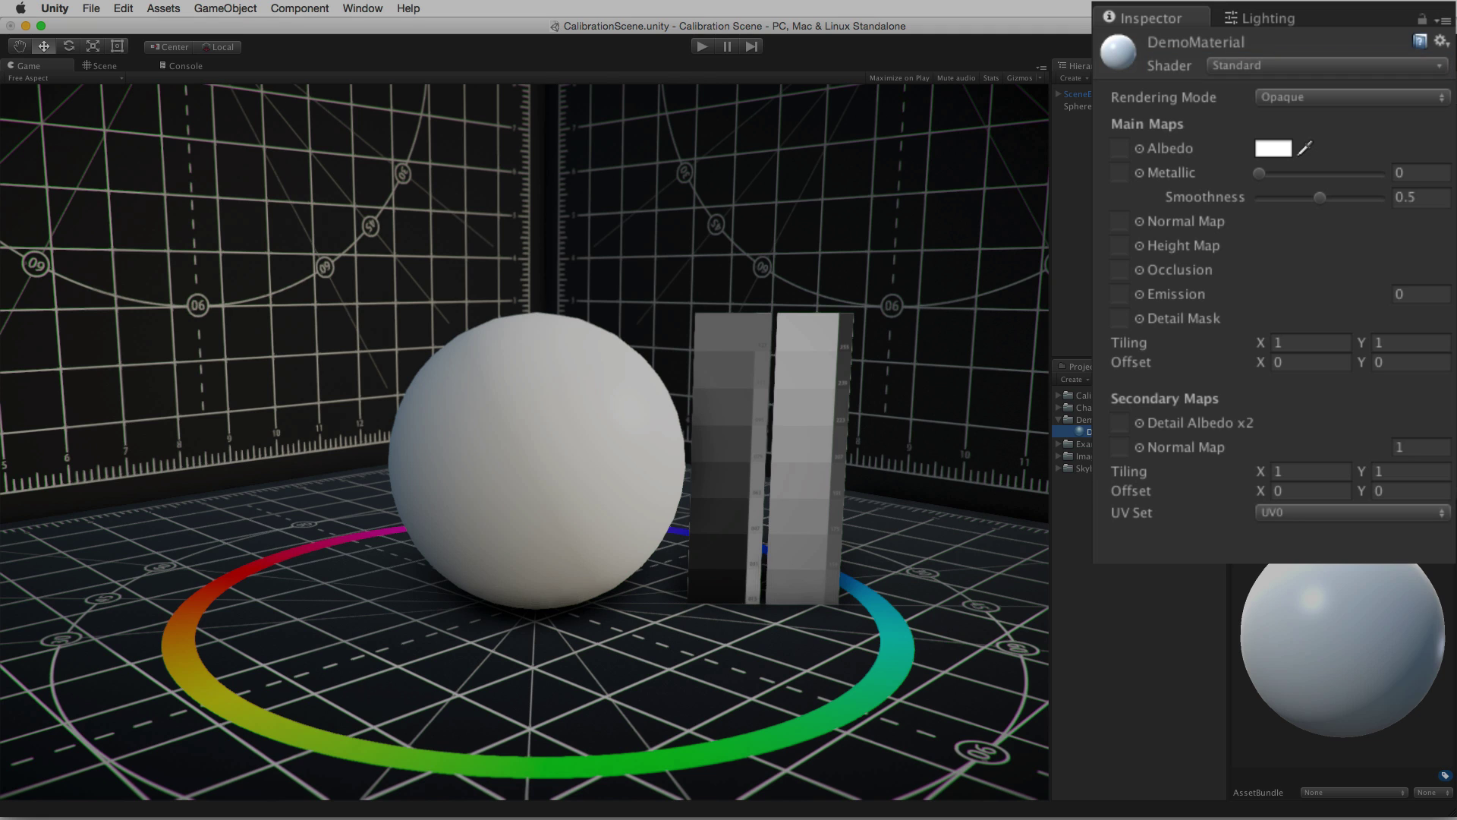
left_click(1342, 66)
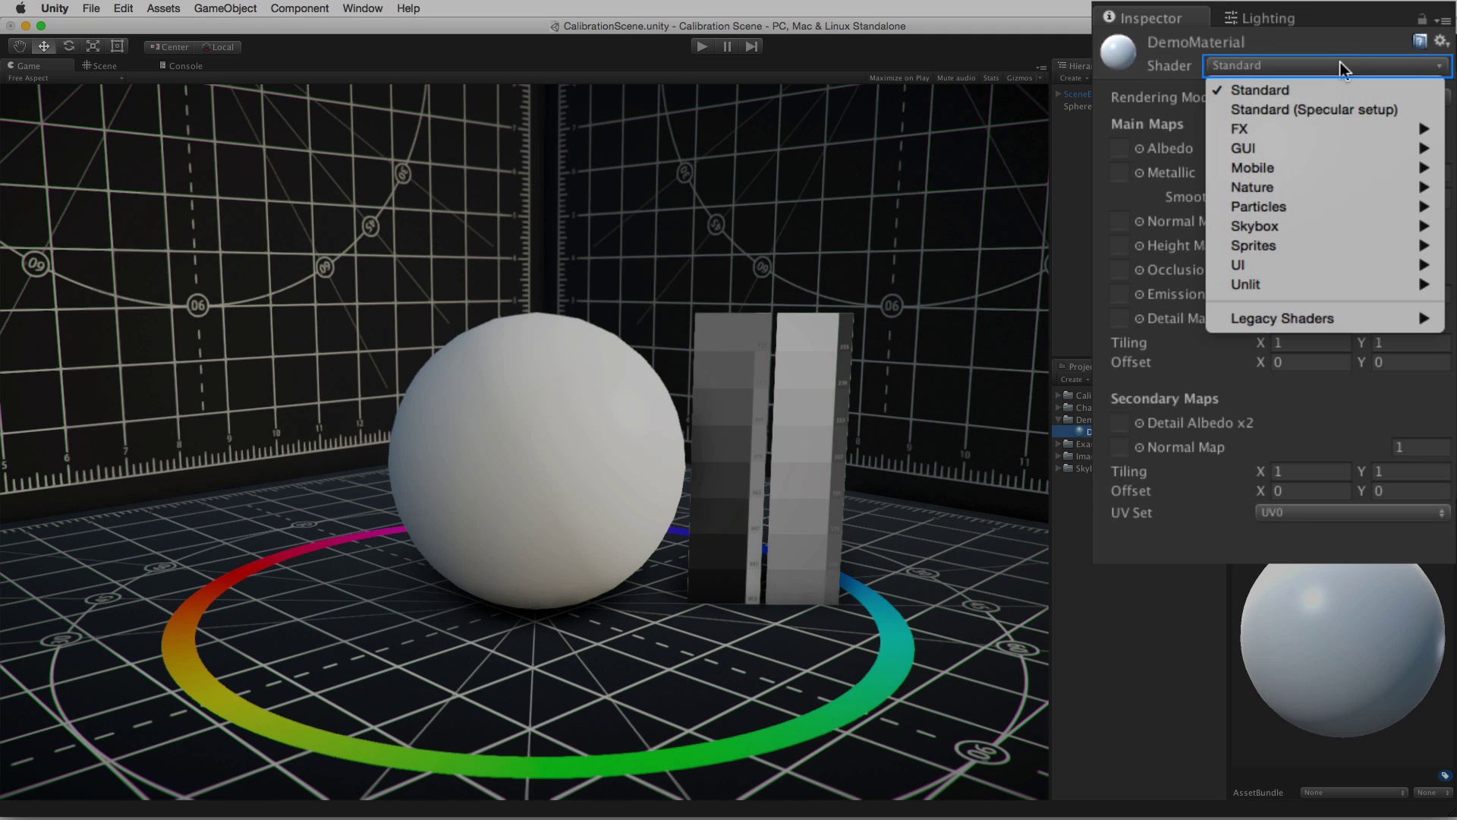
left_click(1371, 90)
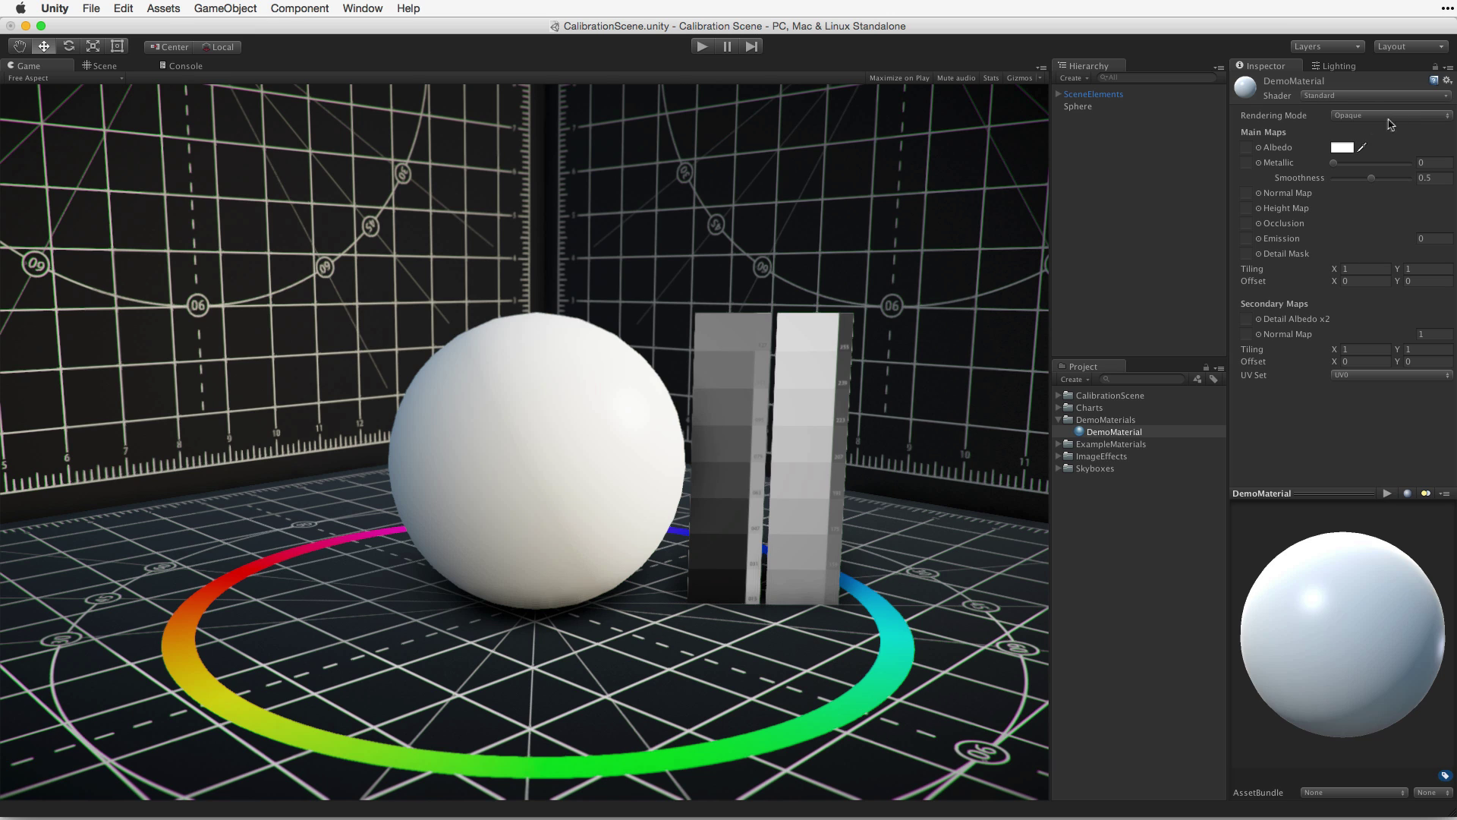
- Assign DemoMaterial to Element 0 of the Sphere's Mesh Renderer and show the material's properties
left_click(1112, 107)
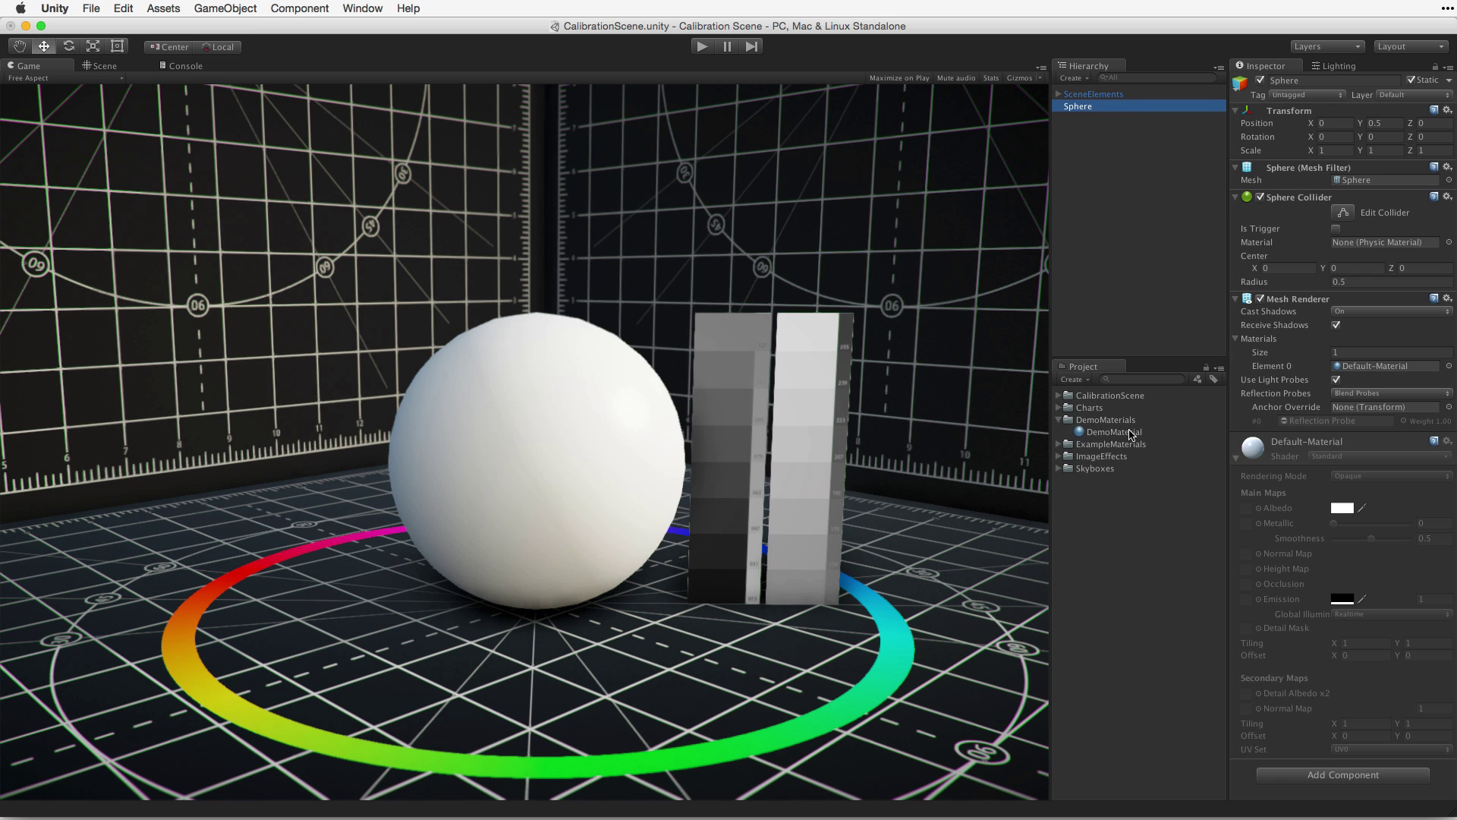
left_click_drag(1128, 431, 1397, 370)
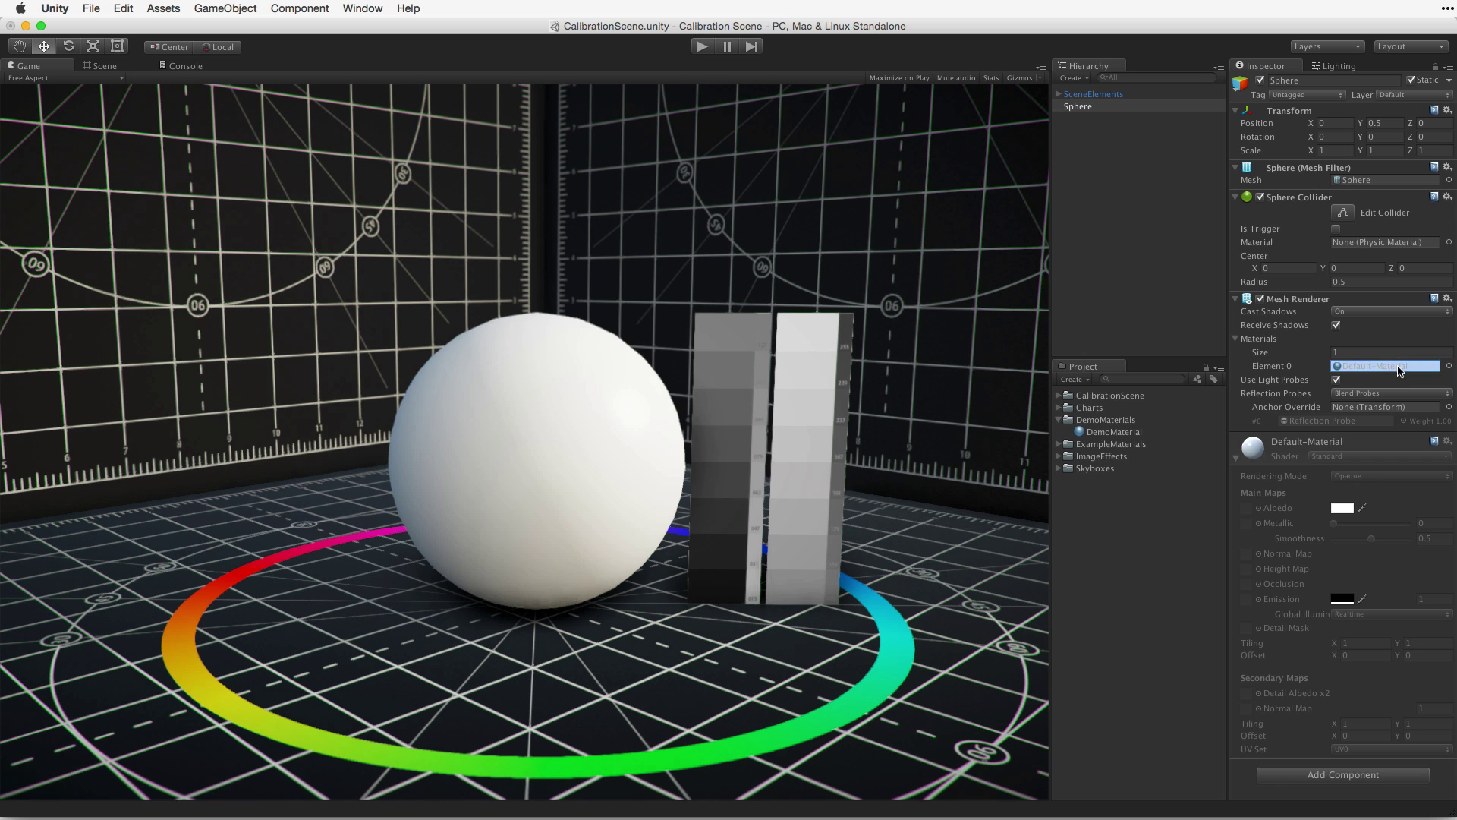
left_click(1127, 431)
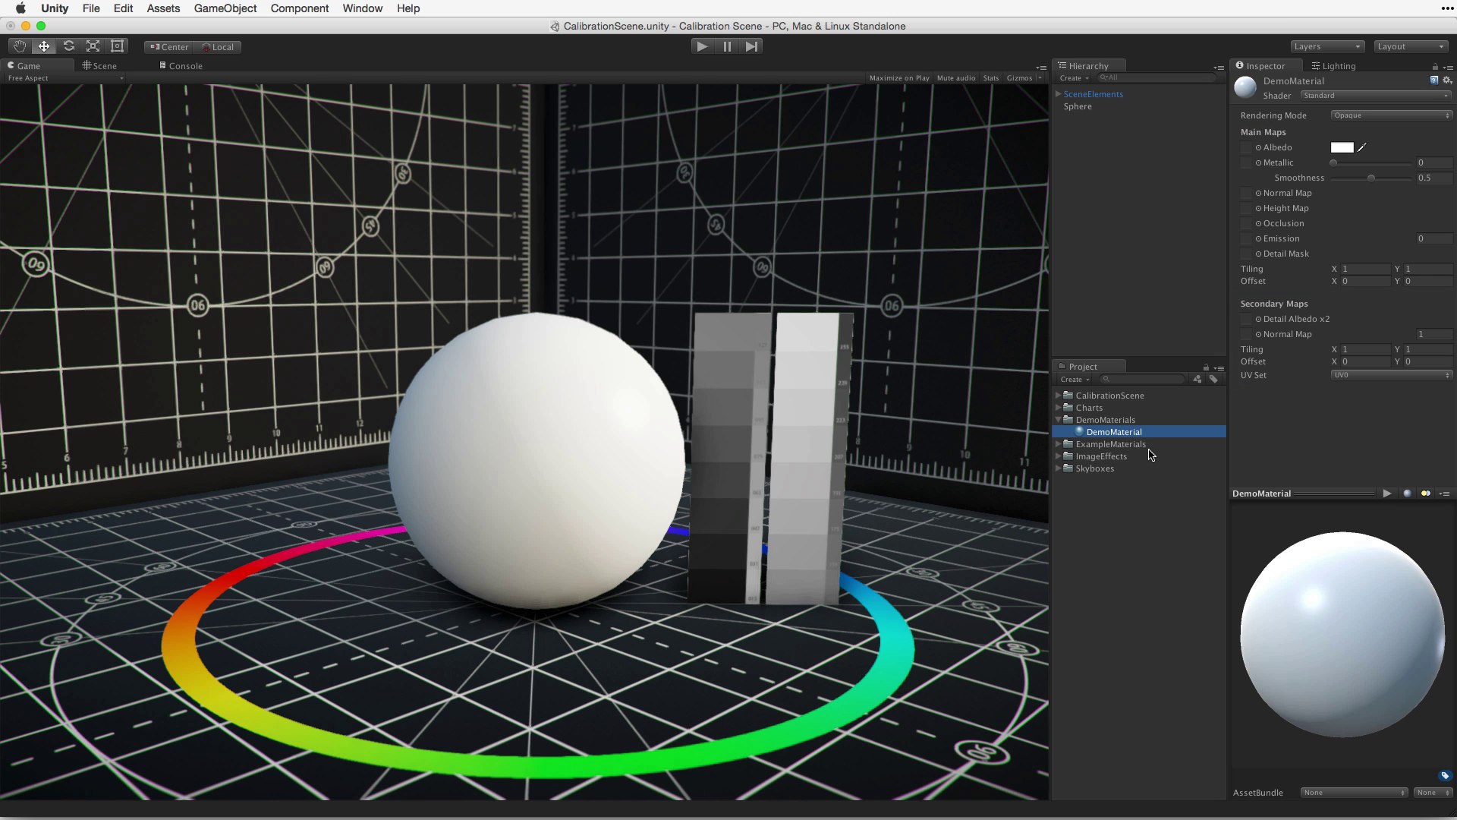
- Review the rendering mode options of DemoMaterial and set the mode to Transparent
left_click(1395, 115)
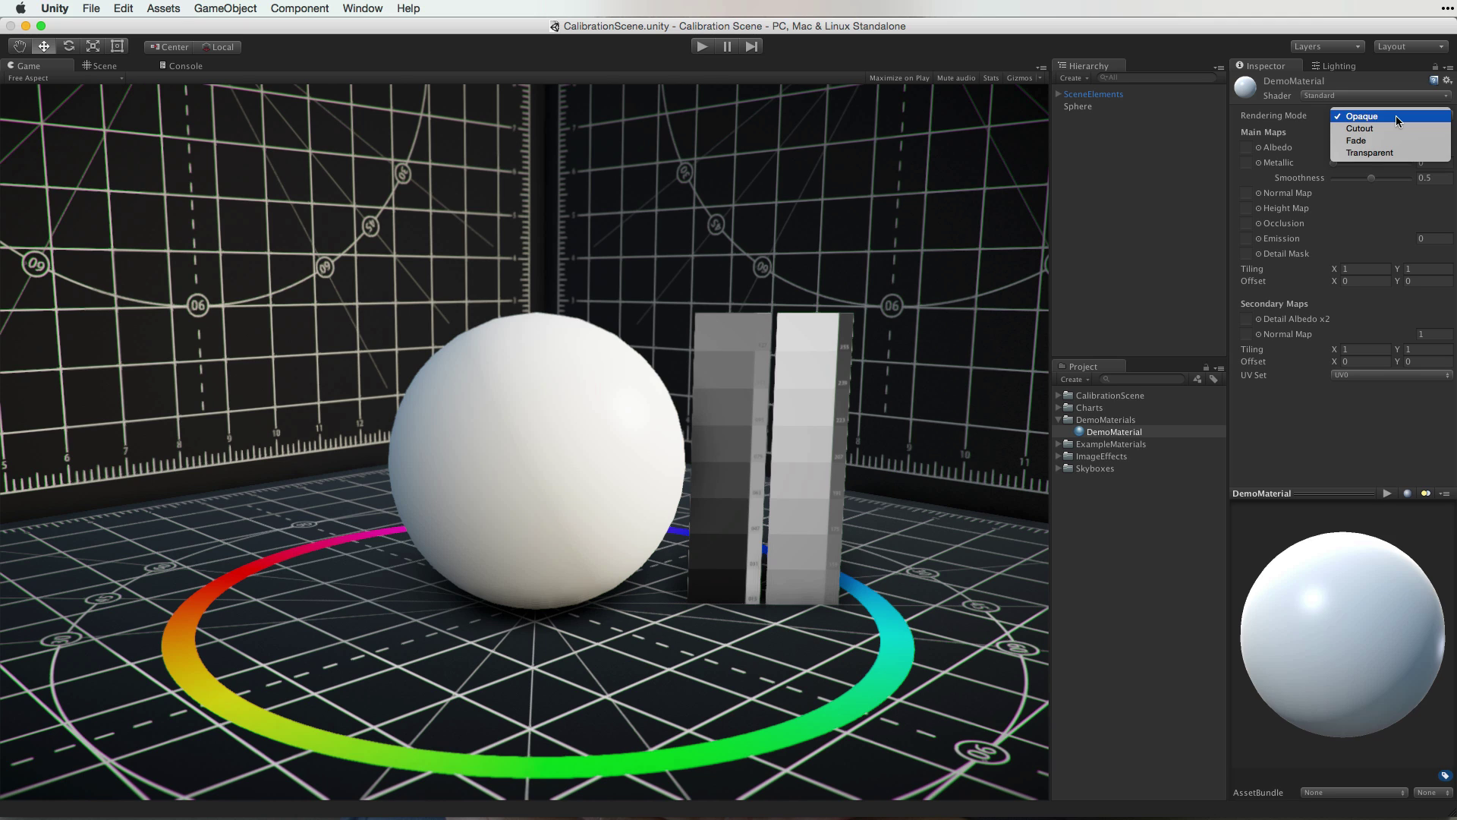
left_click(1396, 116)
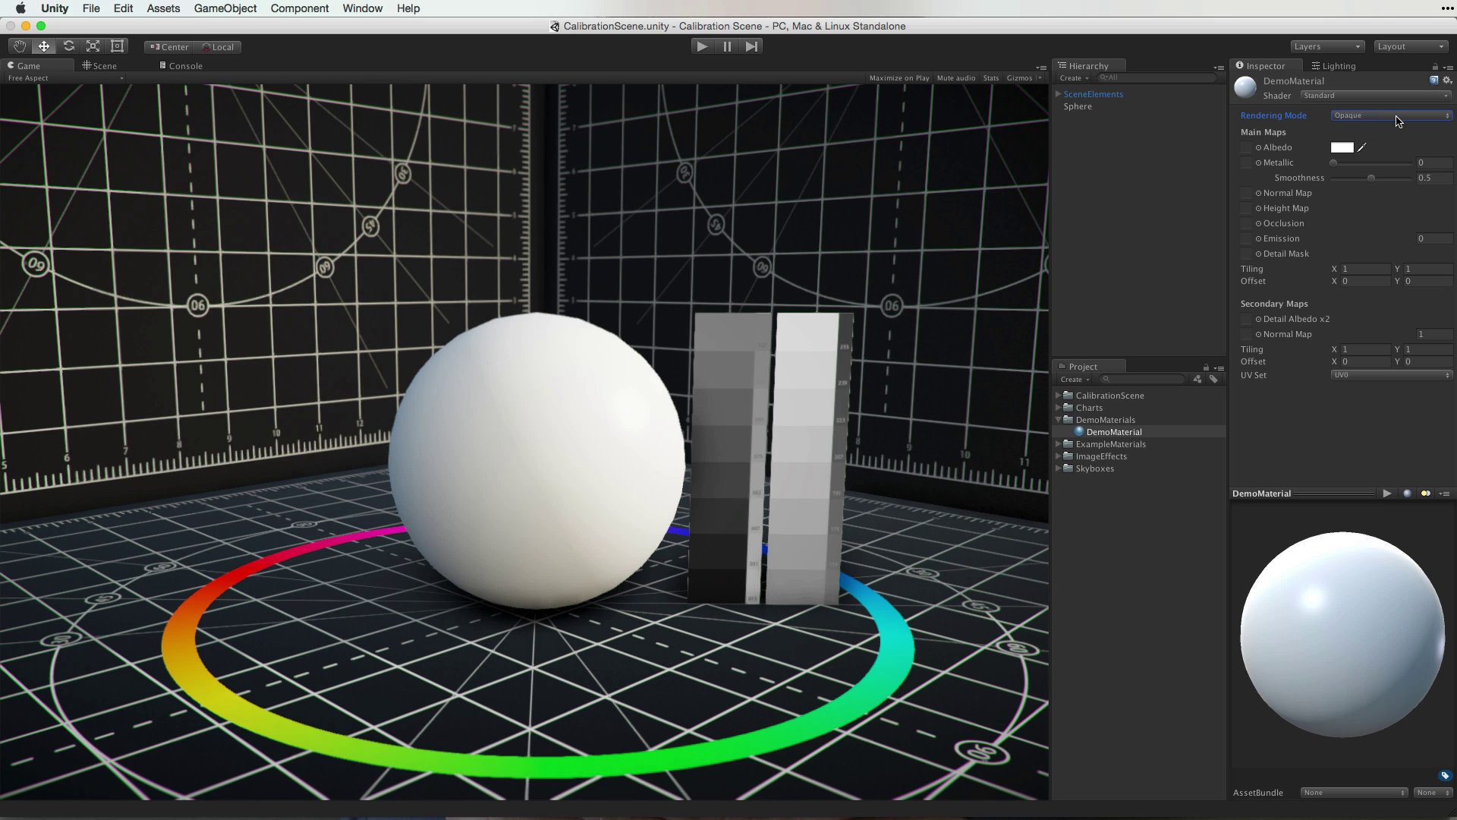
left_click(1397, 118)
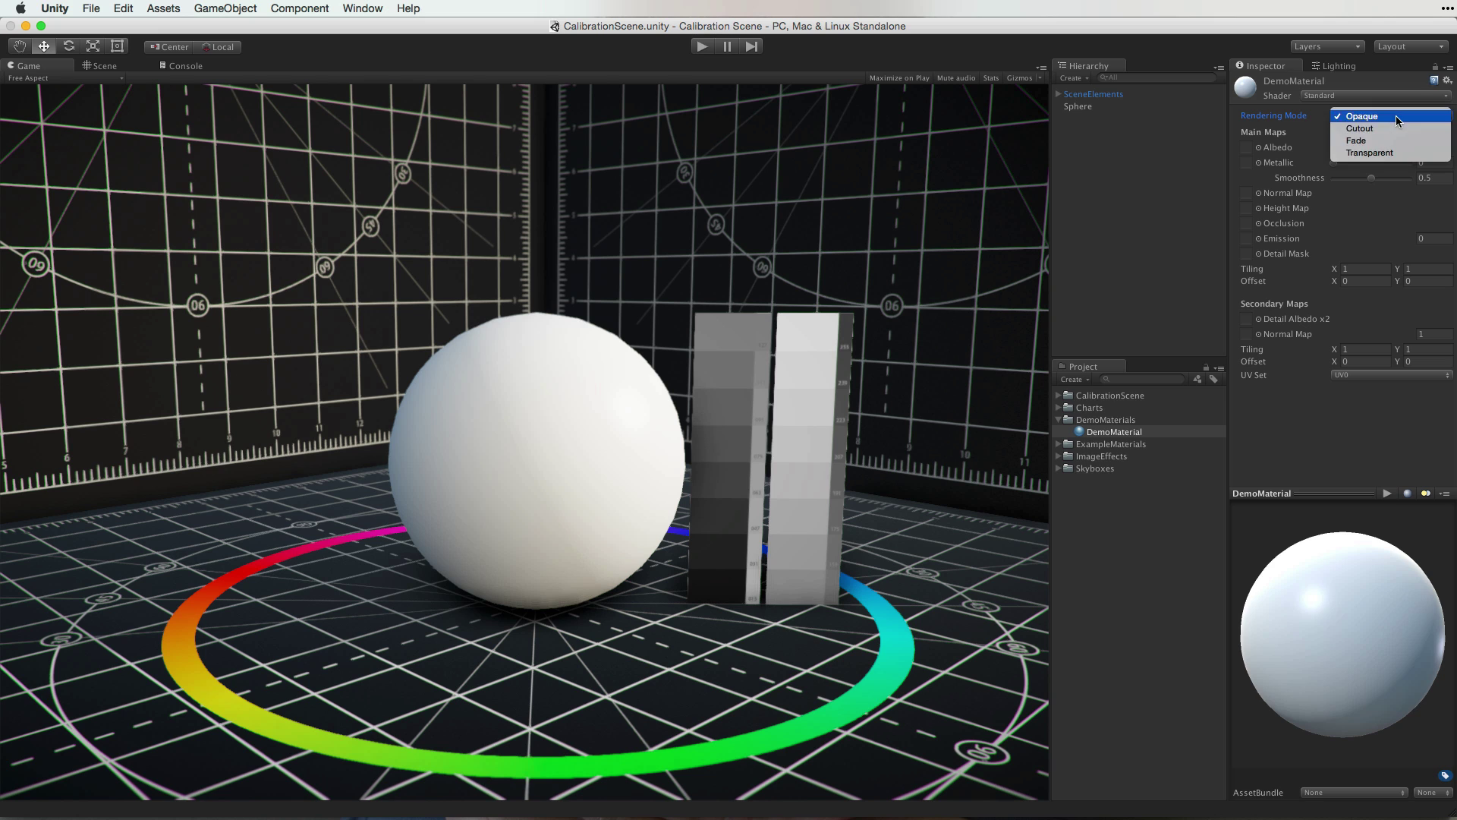
left_click(1410, 153)
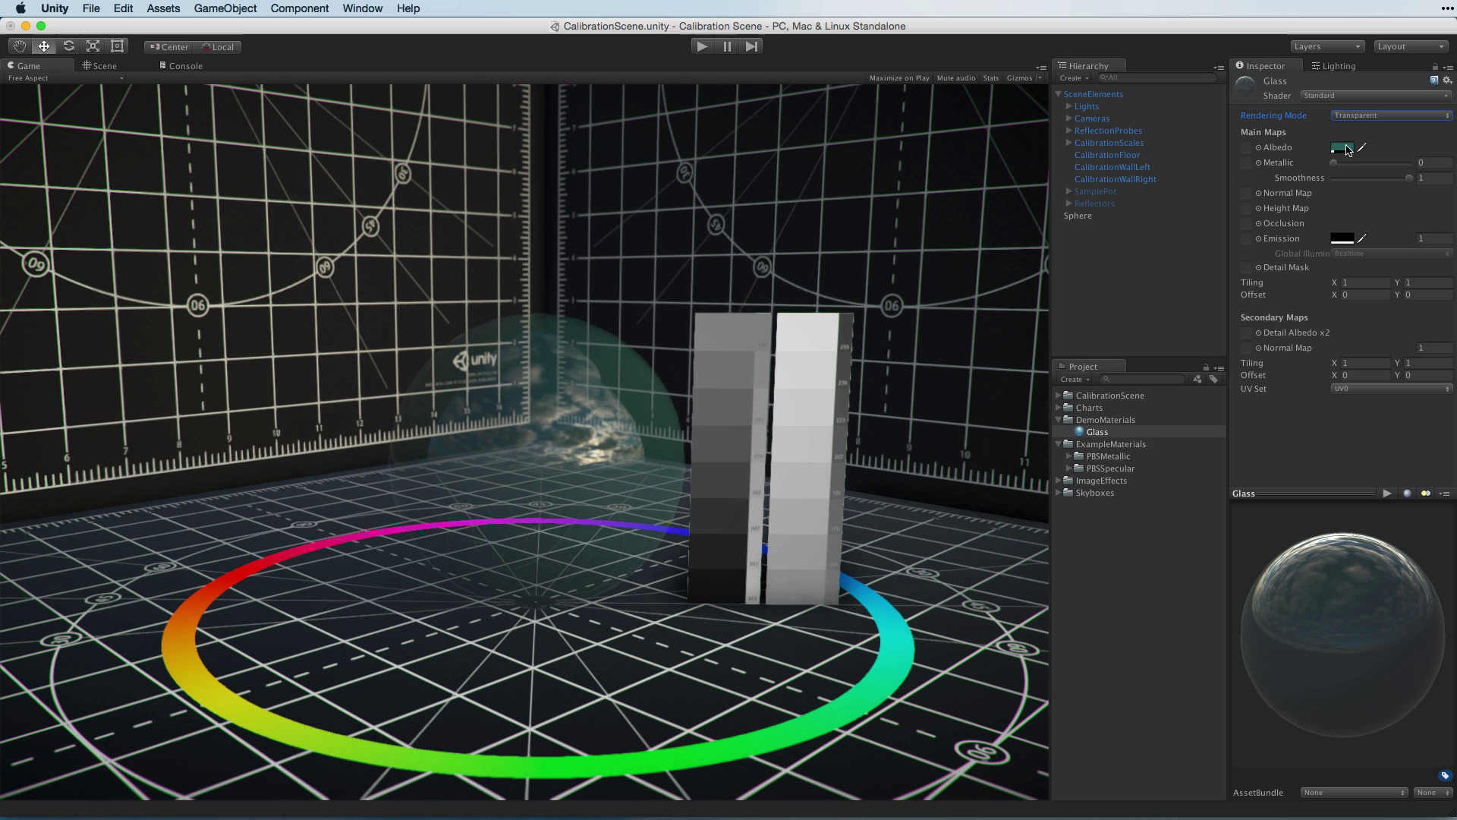
- Raise the alpha of the Glass material's albedo colour to about 55
left_click(1347, 149)
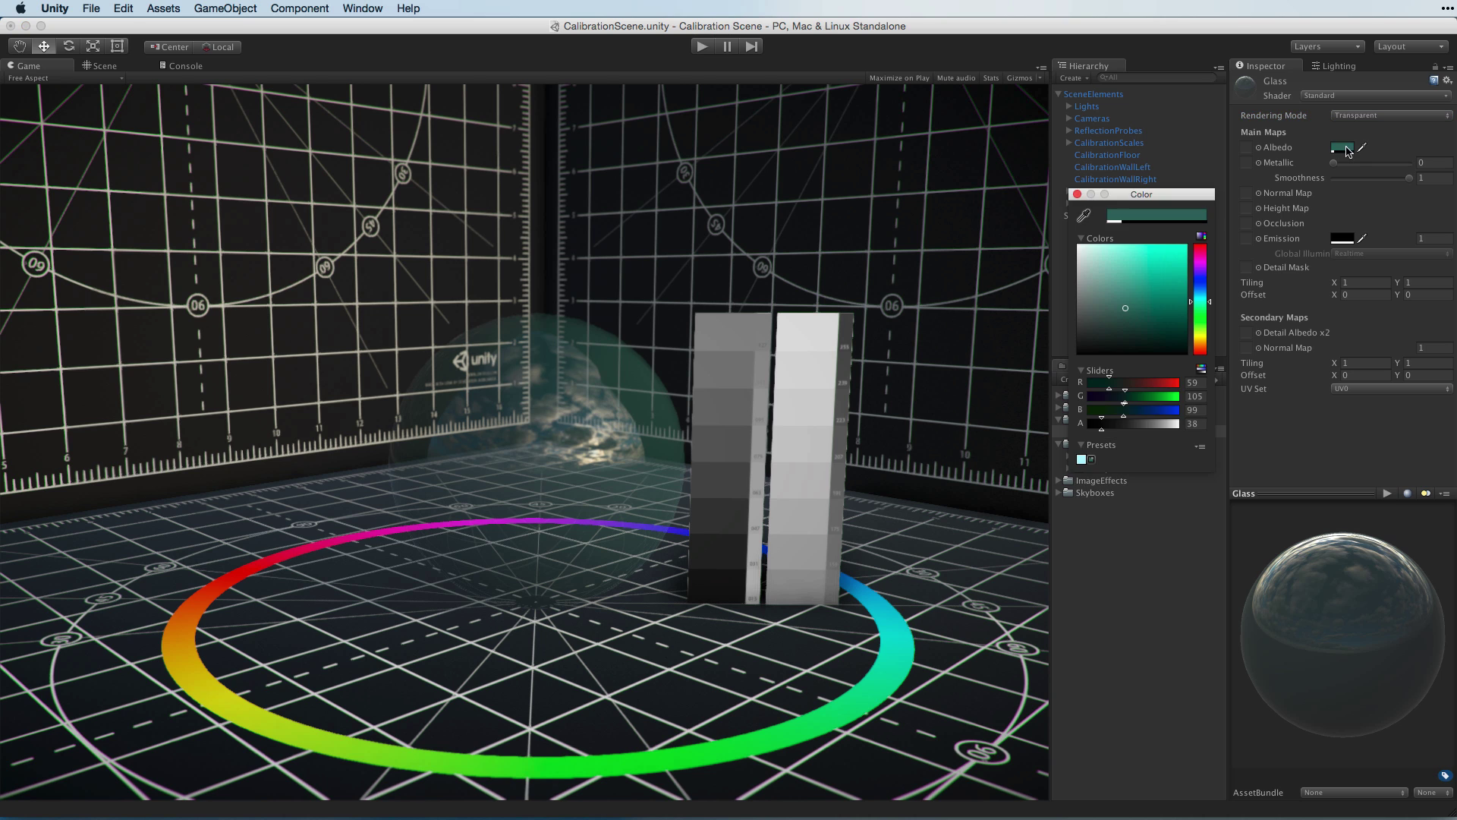
mouse_move(1101, 425)
left_mouse_down()
mouse_move(1142, 424)
mouse_move(1084, 427)
mouse_move(1108, 426)
left_mouse_up()
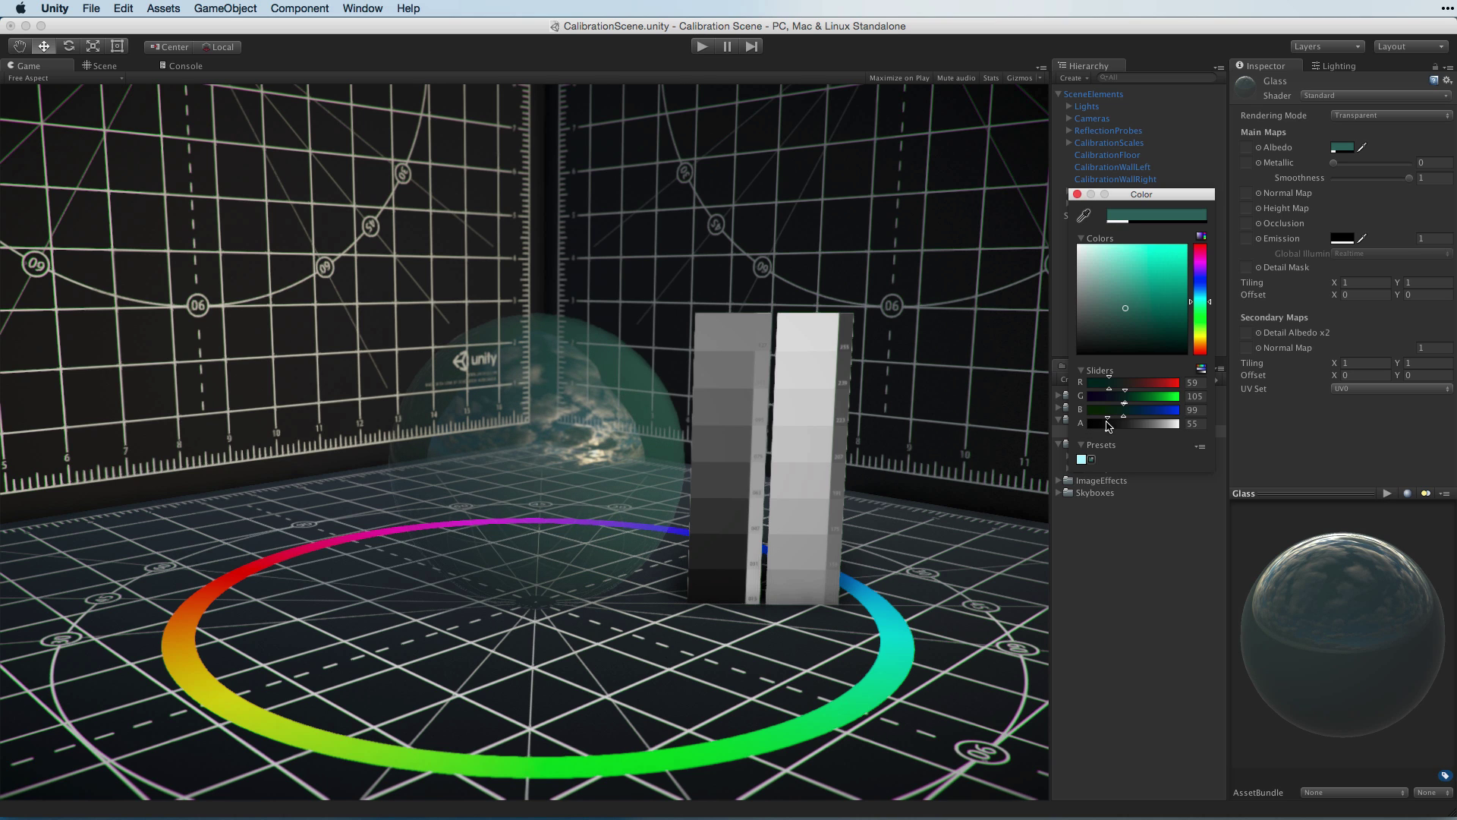
- Set the Brick material's rendering mode to Cutout with an alpha cutoff of about 0.62
left_click(1423, 116)
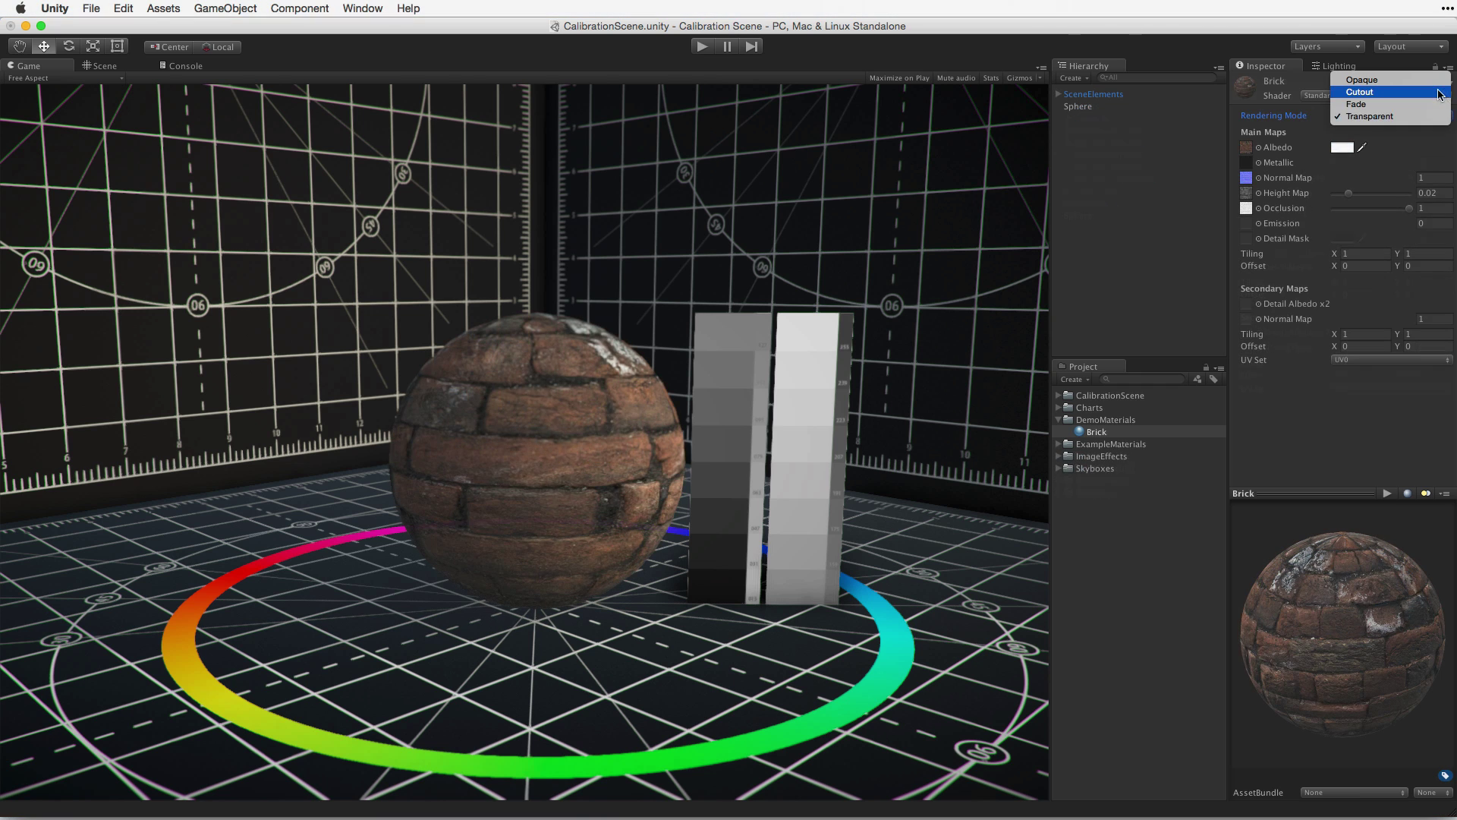
left_click(1436, 92)
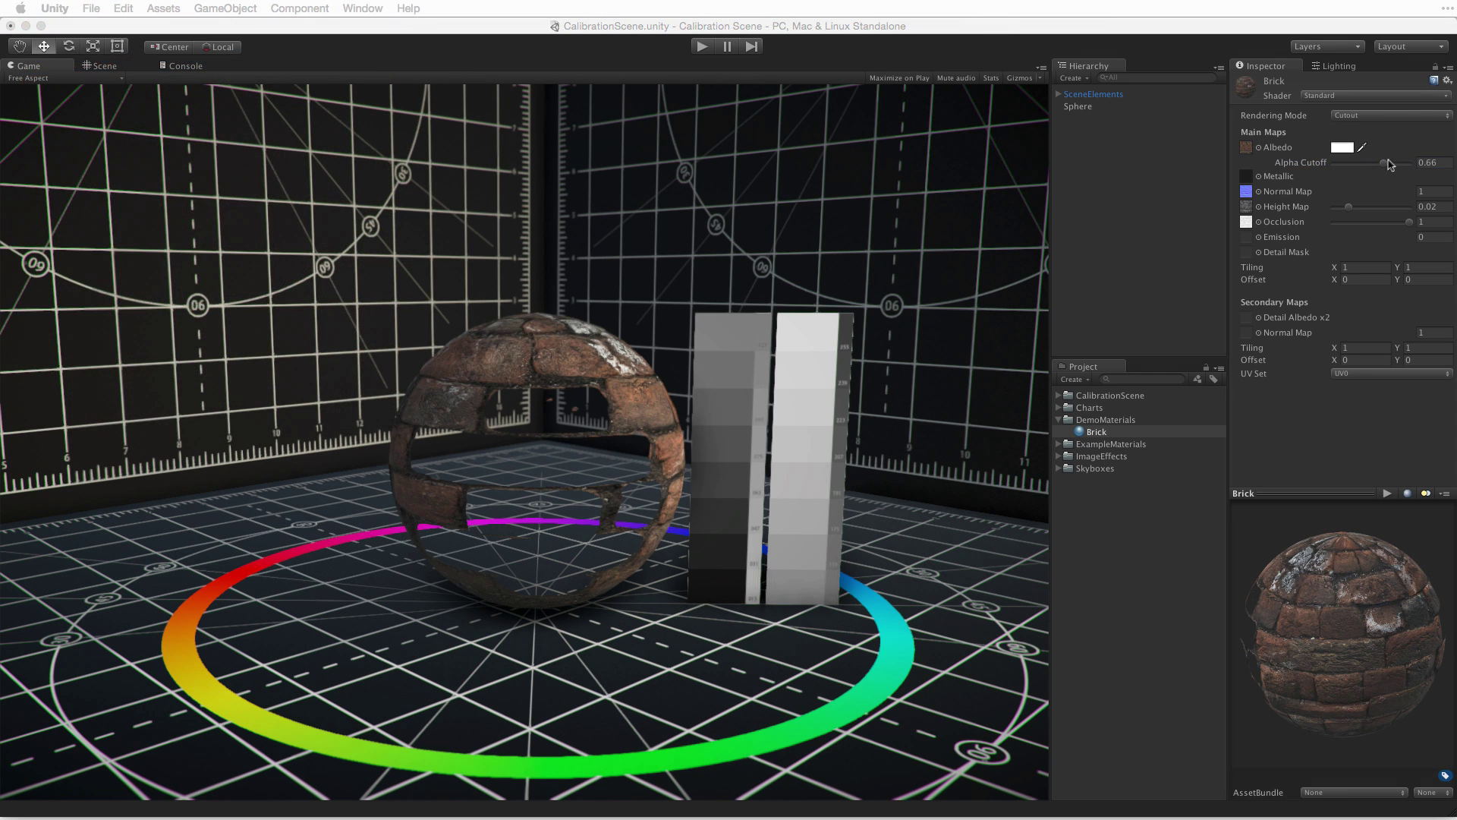
mouse_move(1390, 165)
left_mouse_down()
mouse_move(1324, 168)
mouse_move(1421, 171)
mouse_move(1344, 171)
mouse_move(1382, 174)
left_mouse_up()
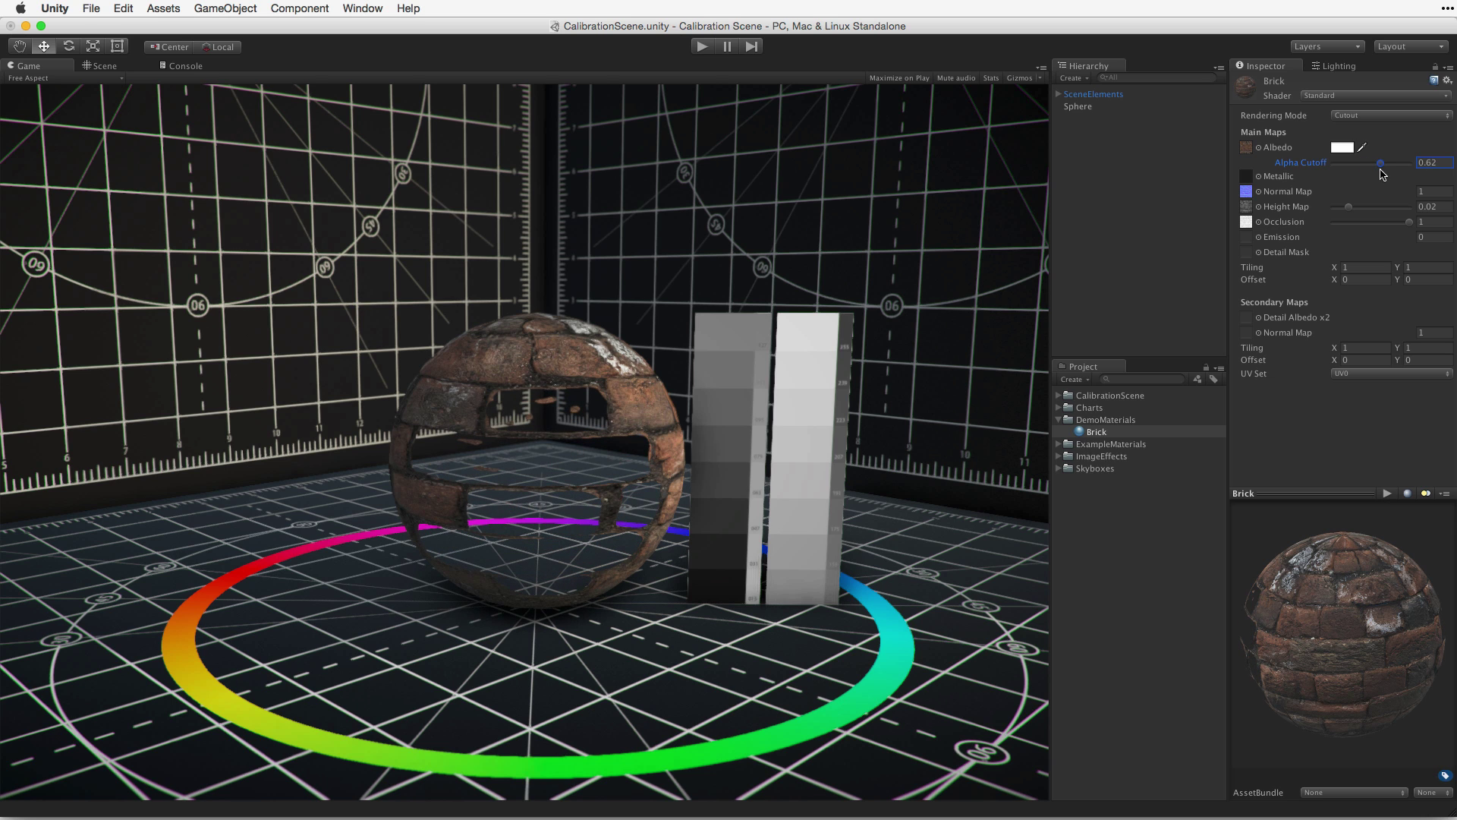
- Set the Brick material's rendering mode to Fade, and strongly lower the albedo alpha of the Glass and Brick materials
left_click(1432, 116)
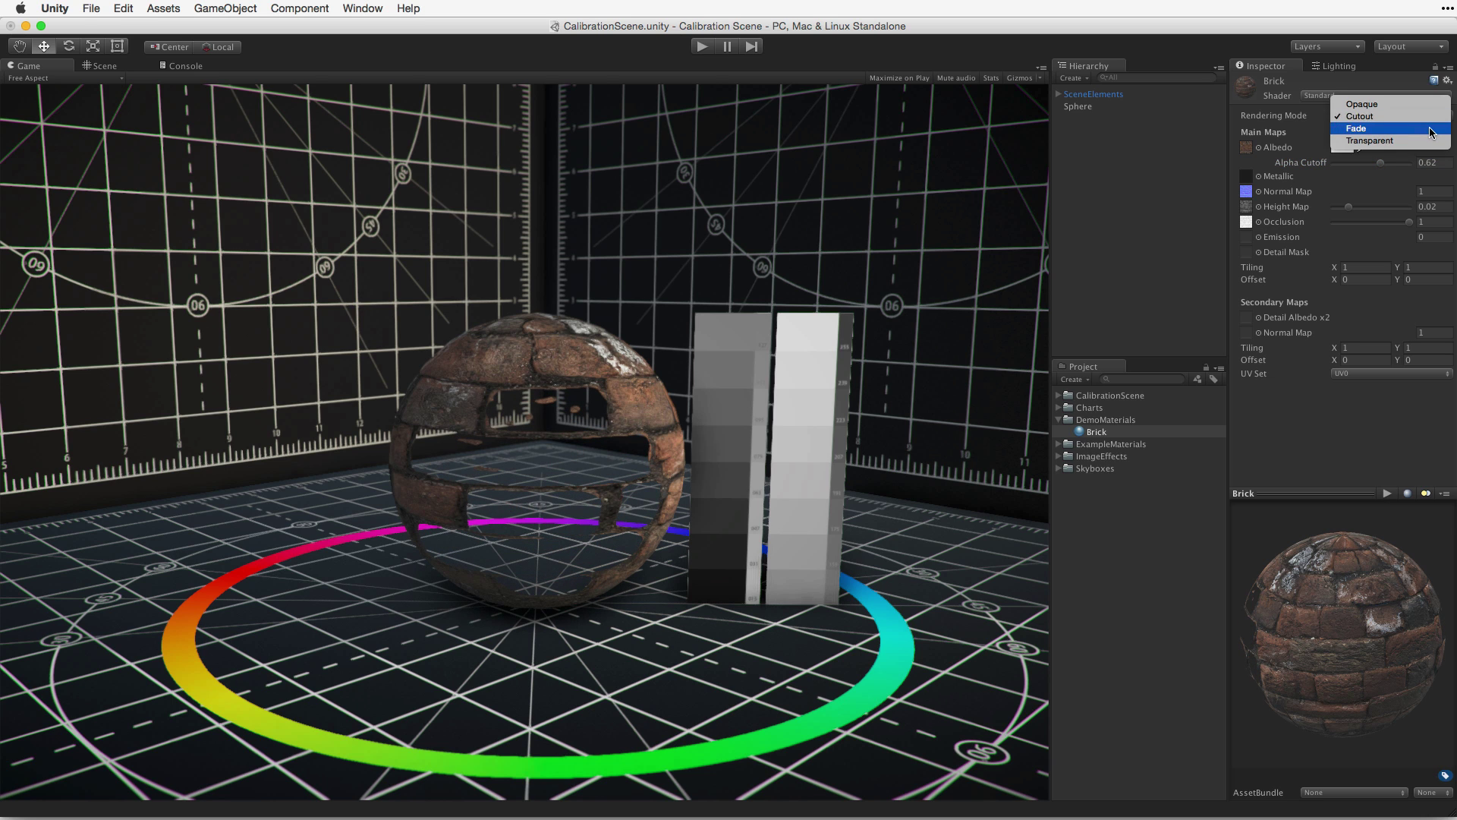
left_click(1431, 129)
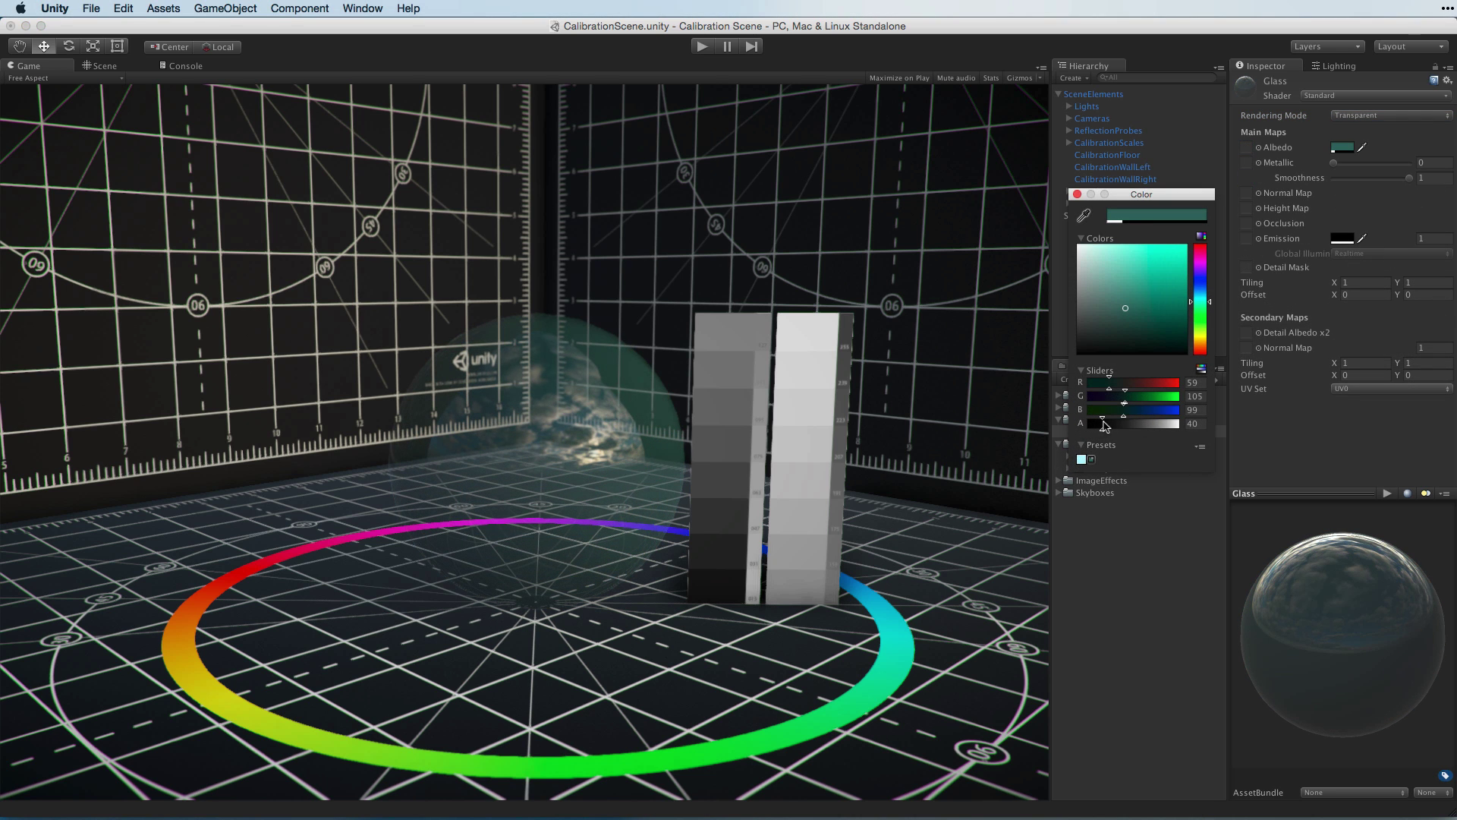
mouse_move(1102, 425)
left_mouse_down()
mouse_move(1142, 424)
mouse_move(1082, 428)
left_mouse_up()
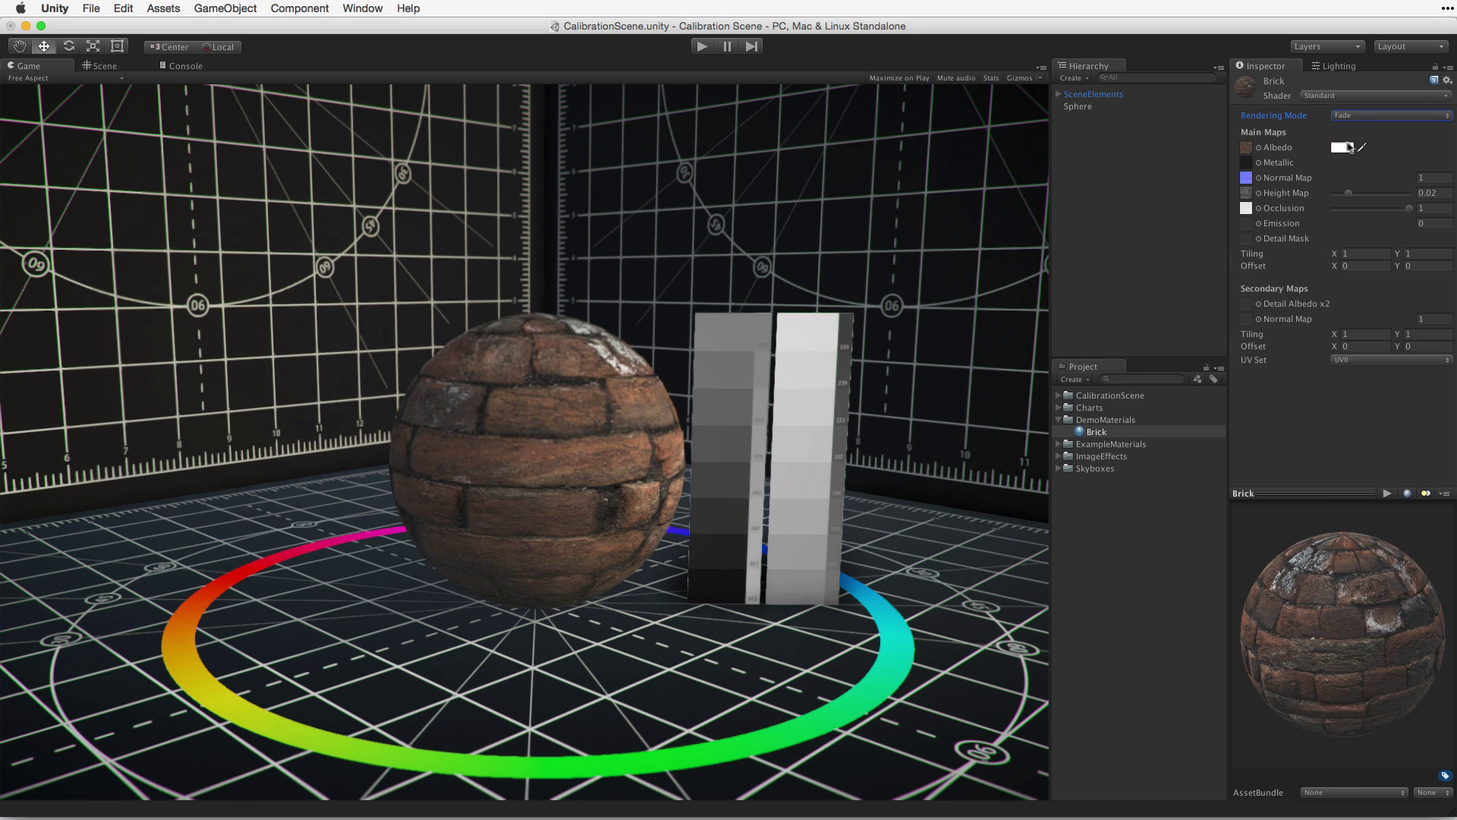
left_click(1341, 148)
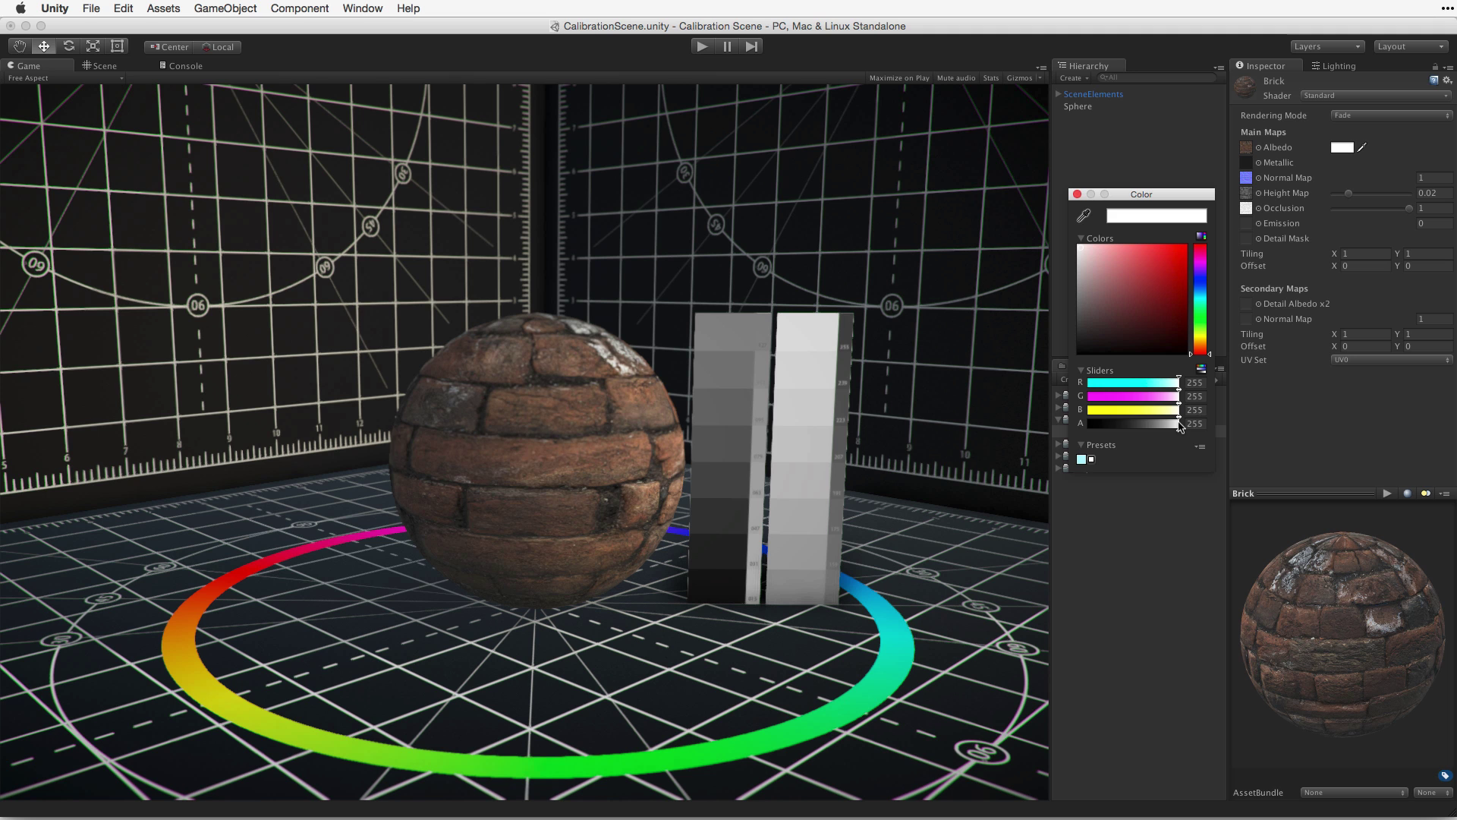
left_click_drag(1178, 427, 1092, 439)
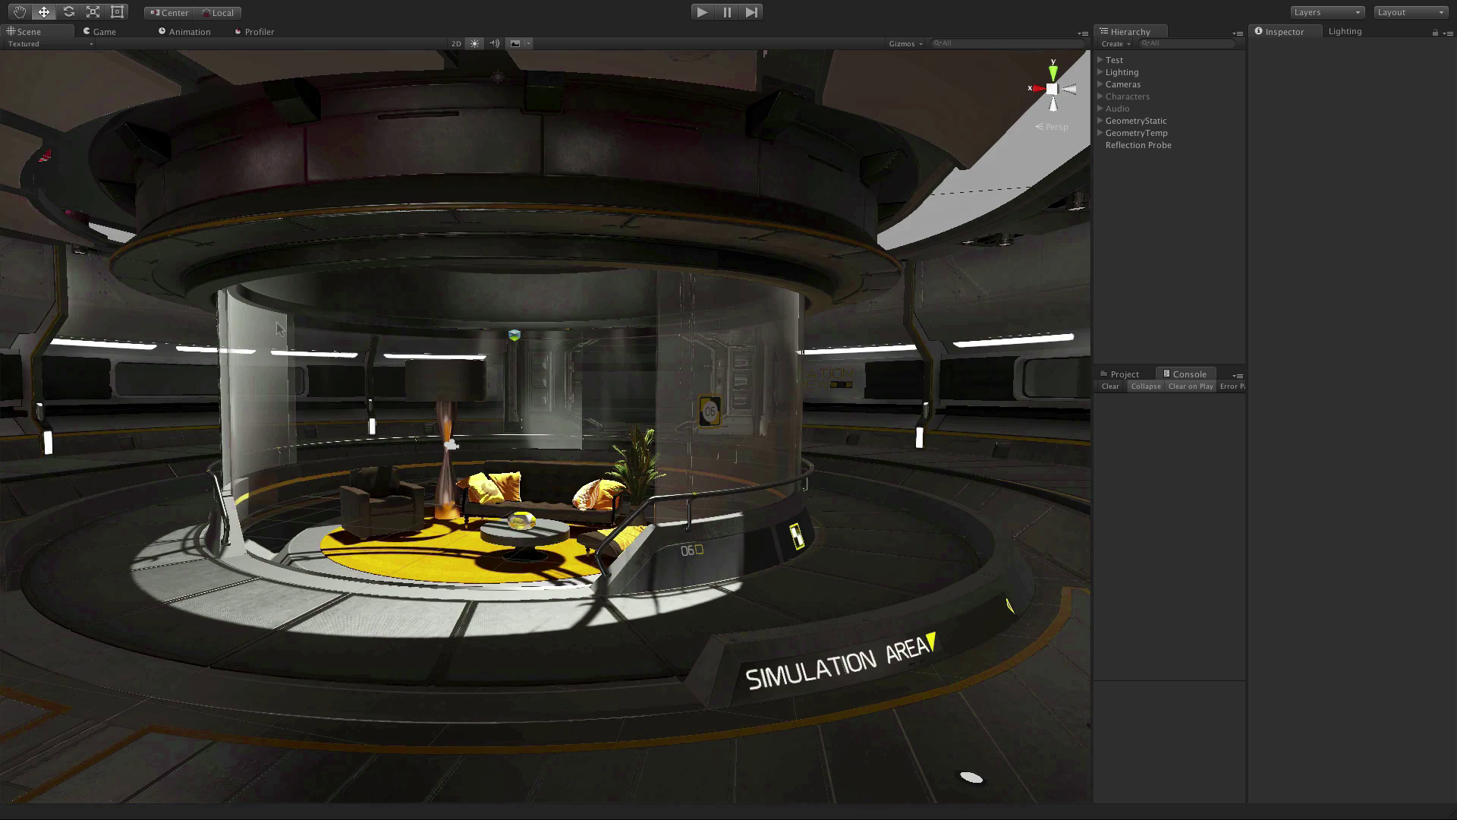
scroll(280, 328, "down", 5)
left_click_drag(292, 325, 739, 373, "alt")
scroll(441, 359, "up", 5)
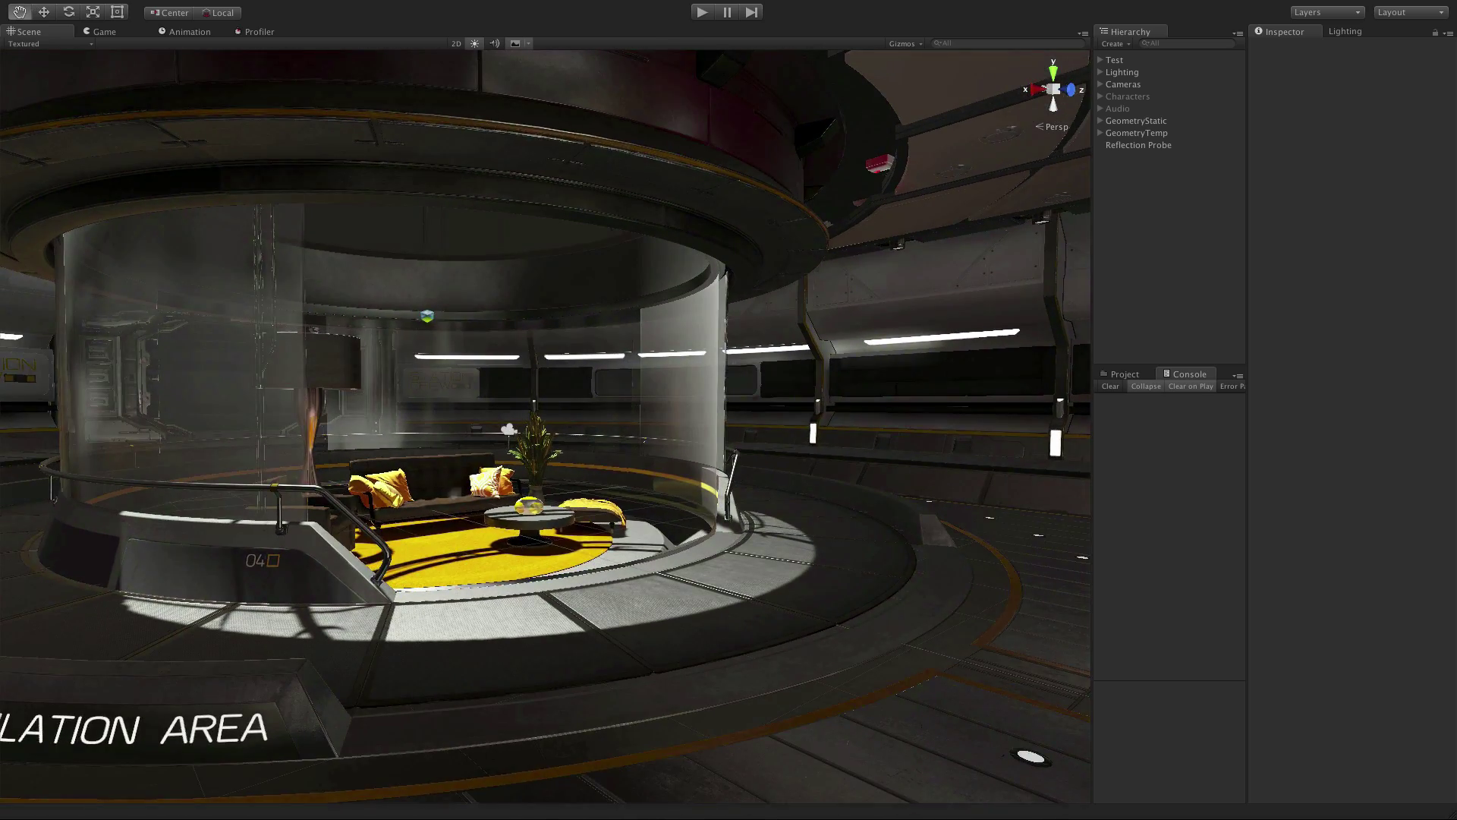
left_click(347, 519)
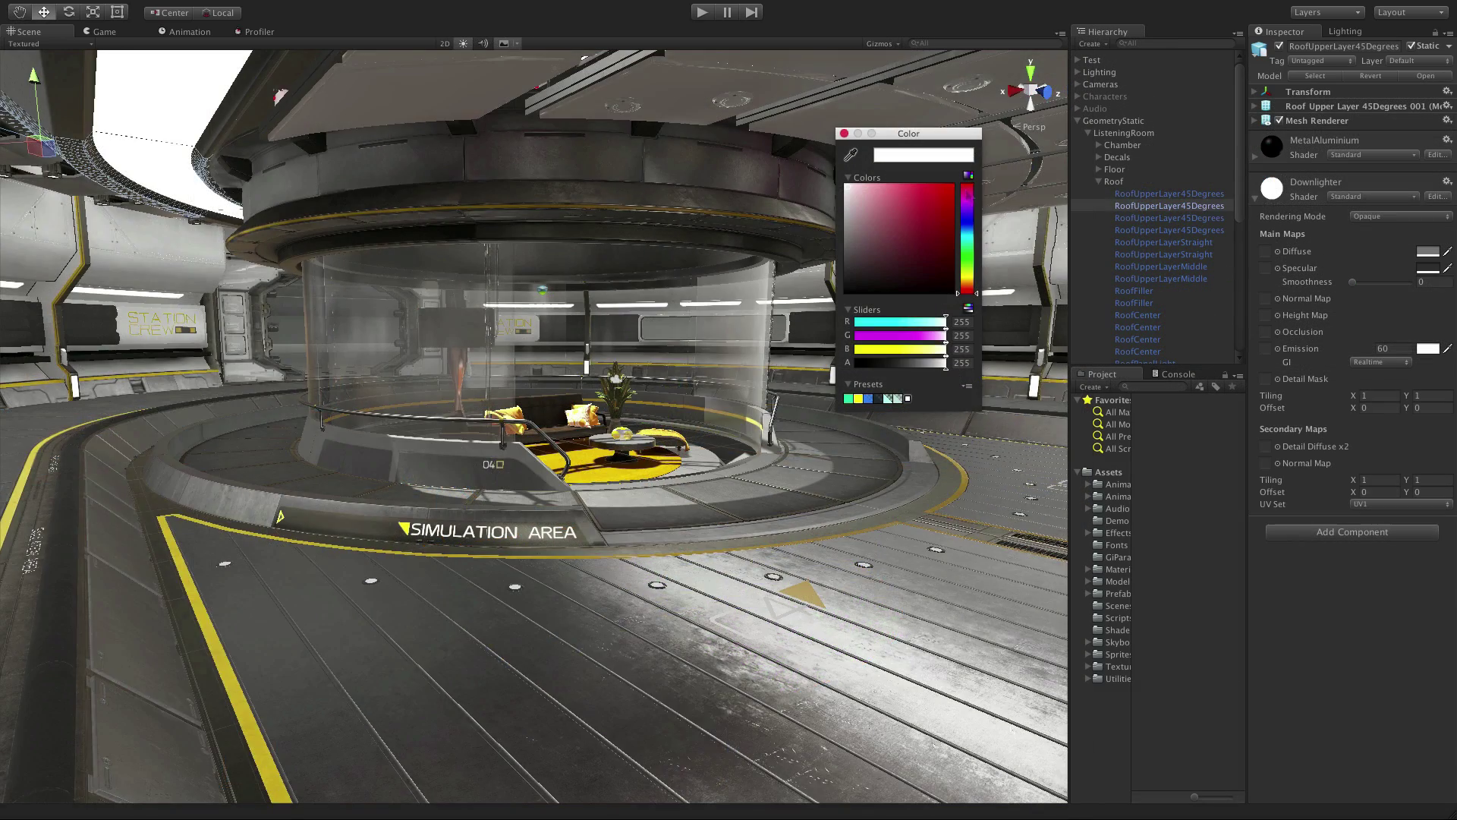
- Try a red emission on the Downlighter material, and settle on blue with RGB about 7, 73, 203
left_click_drag(910, 227, 952, 187)
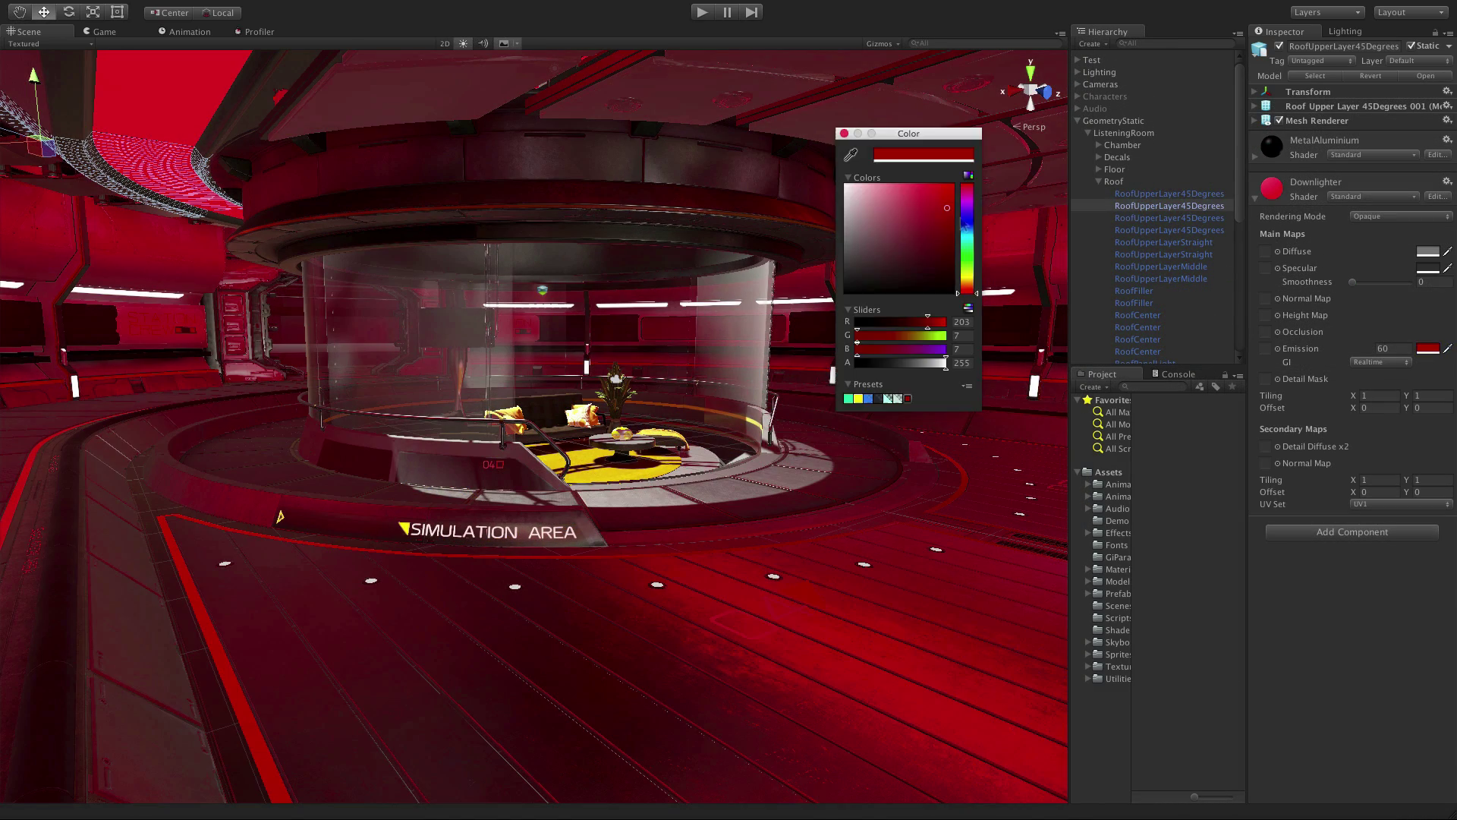
left_click(968, 223)
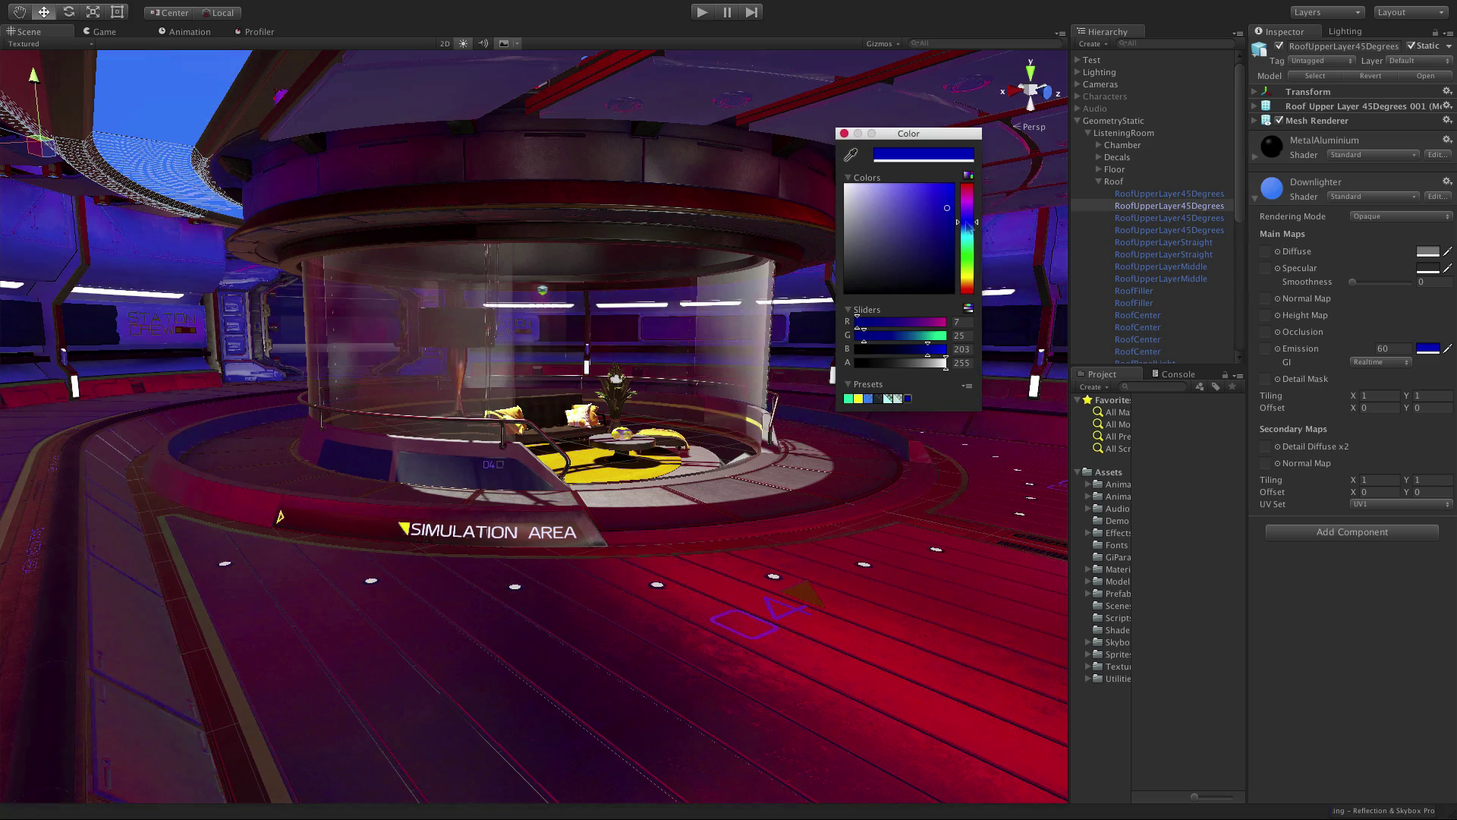
left_click(966, 226)
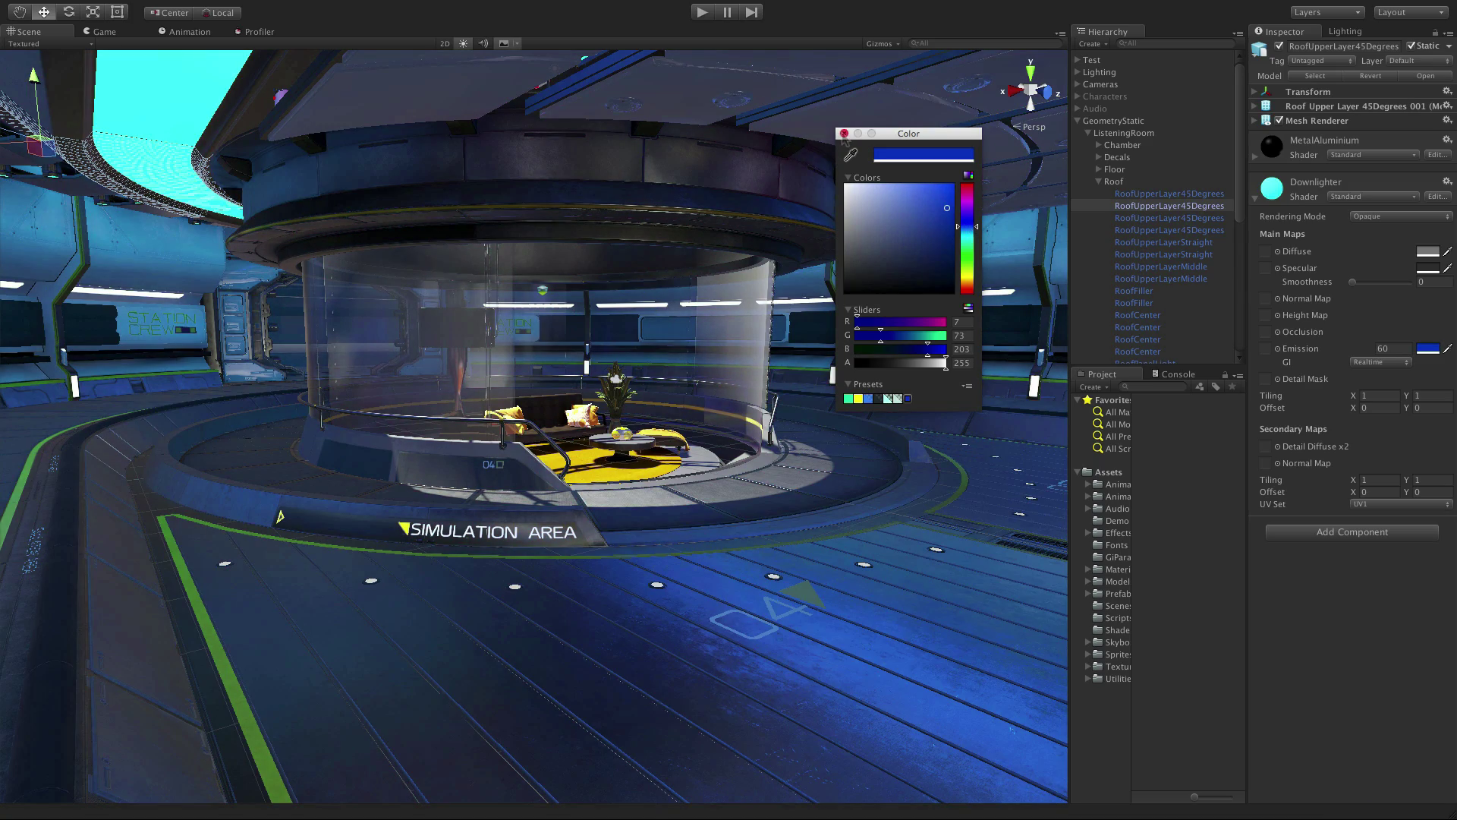
left_click(843, 133)
key("super+p")
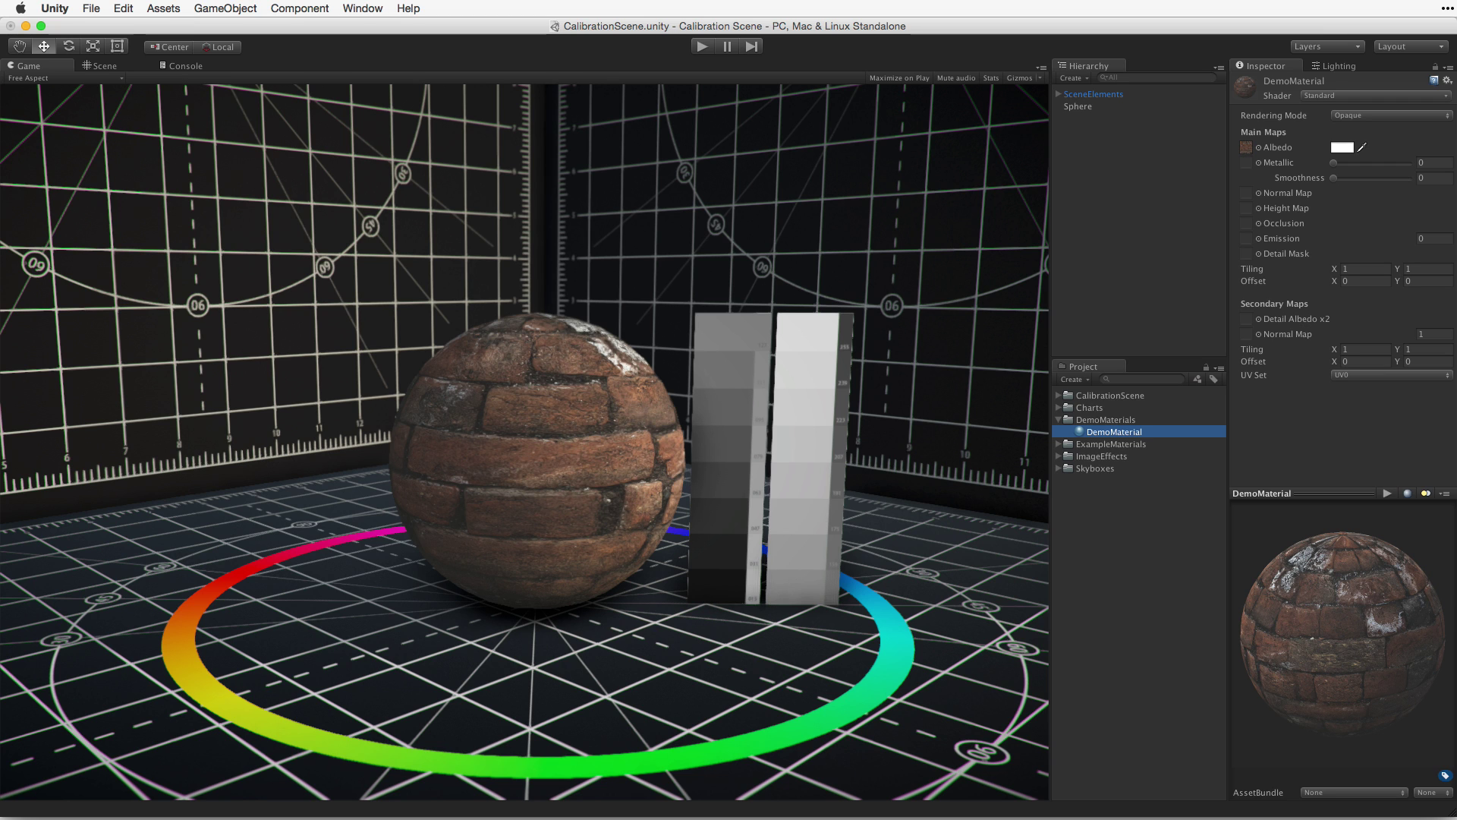
- Try different albedo colour tints on DemoMaterial, ranging from dark shades to white
left_click(1343, 148)
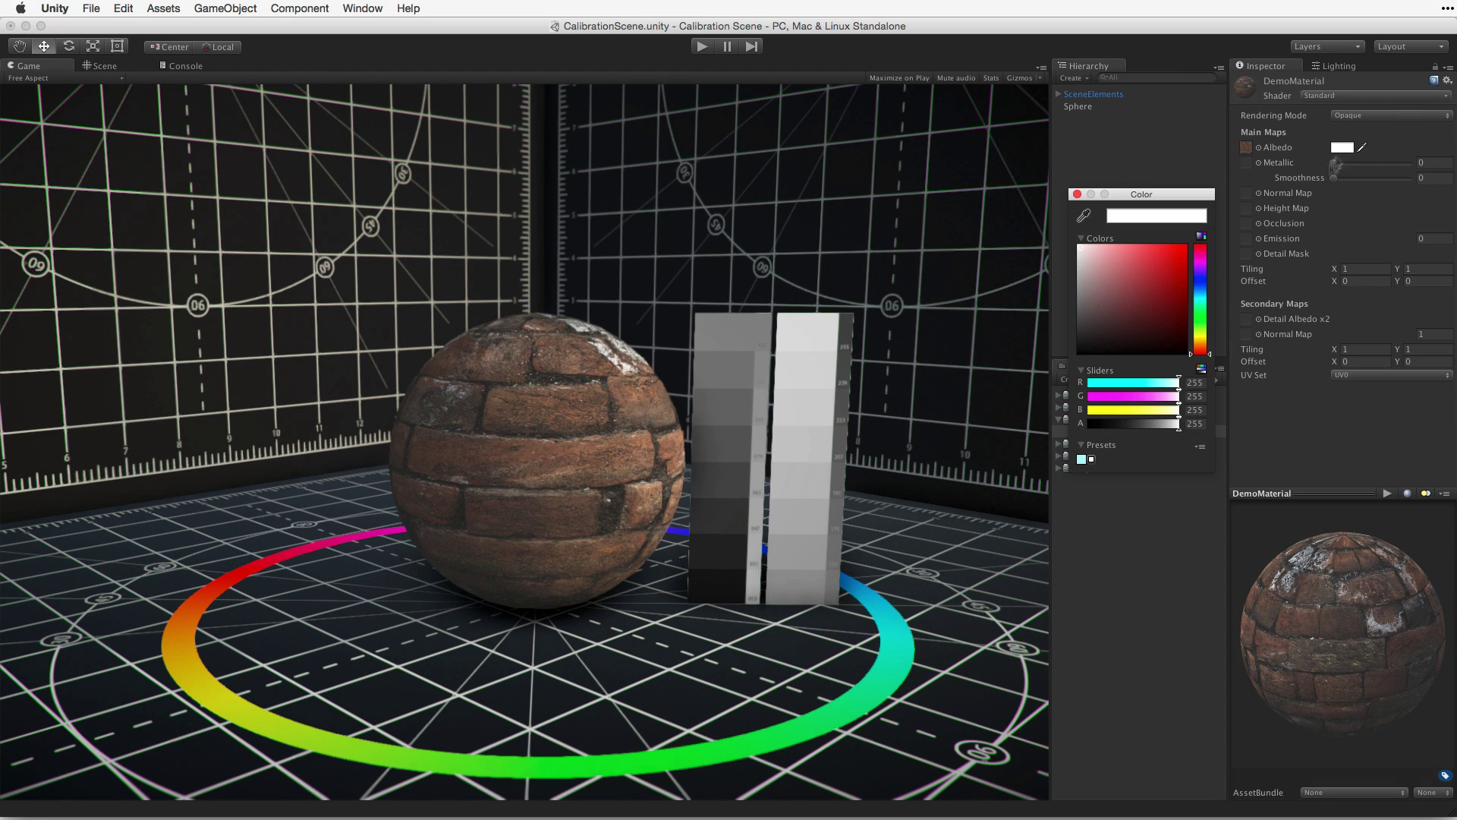
mouse_move(1100, 331)
left_mouse_down()
mouse_move(1204, 261)
mouse_move(1203, 345)
mouse_move(1202, 273)
mouse_move(1202, 289)
mouse_move(1045, 244)
left_mouse_up()
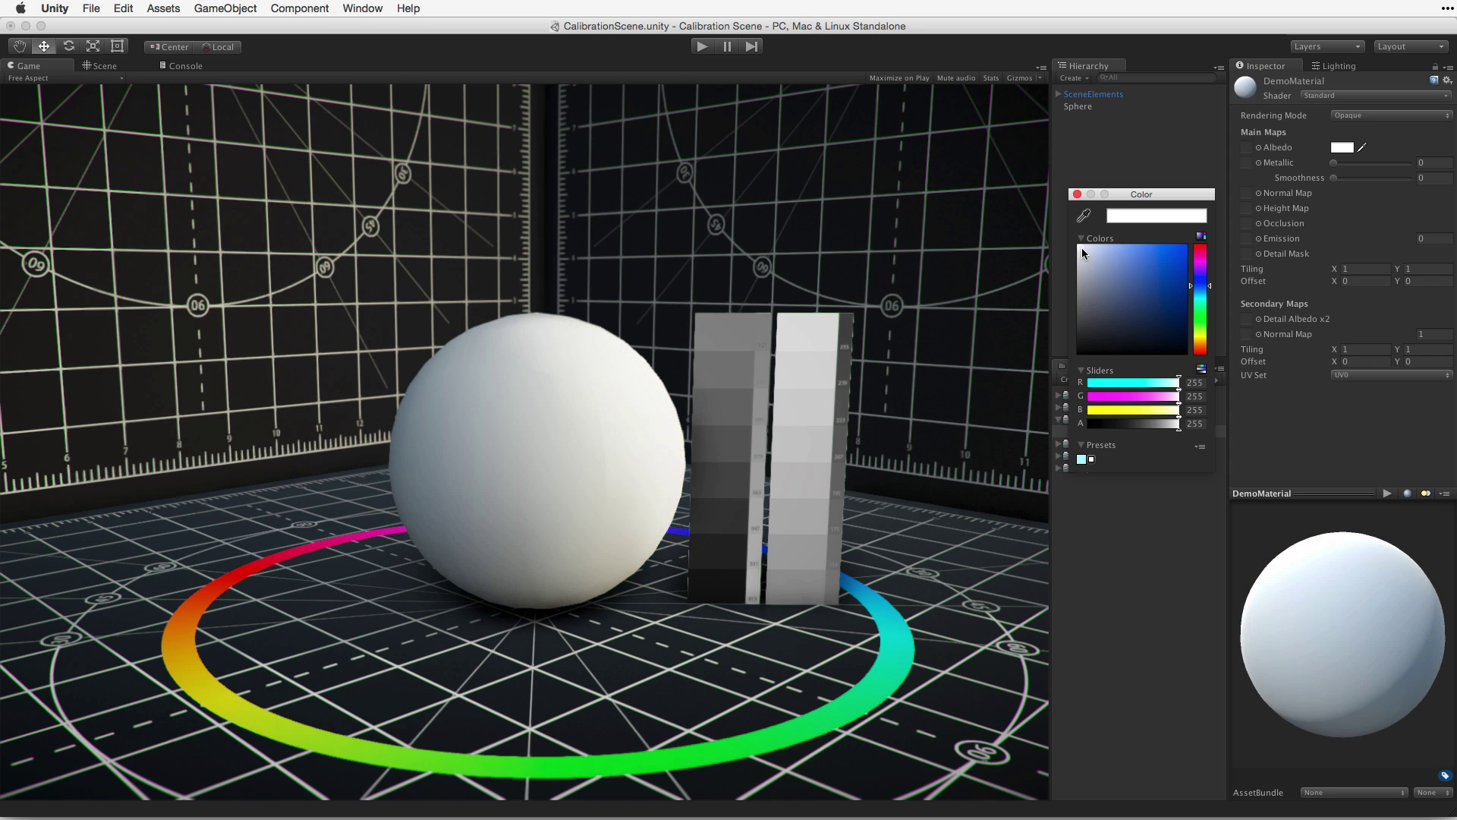
left_click_drag(1083, 253, 1207, 334)
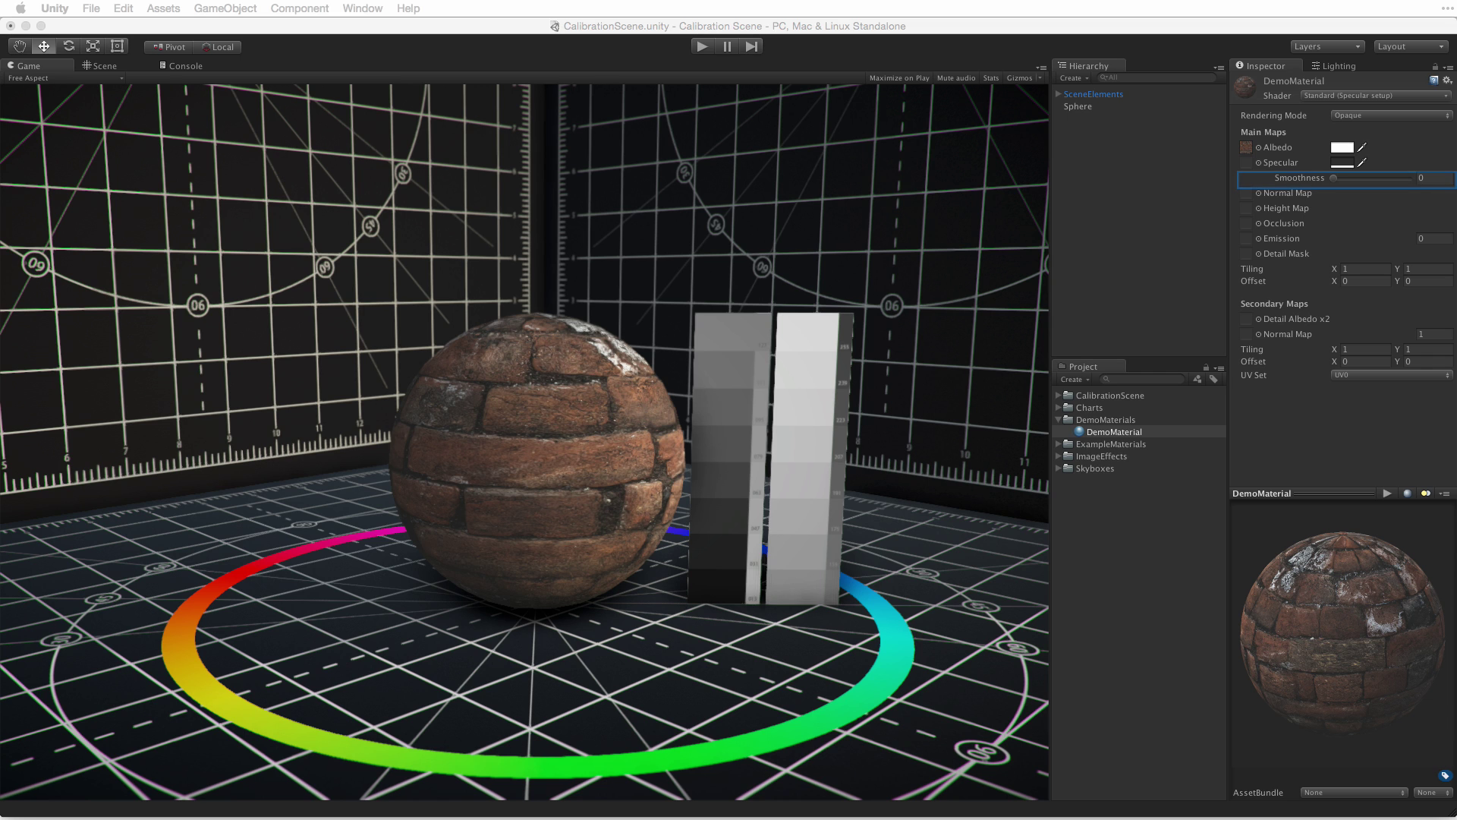
- Set DemoMaterial's smoothness to 1 and remove its albedo texture
left_click_drag(1333, 180, 1413, 188)
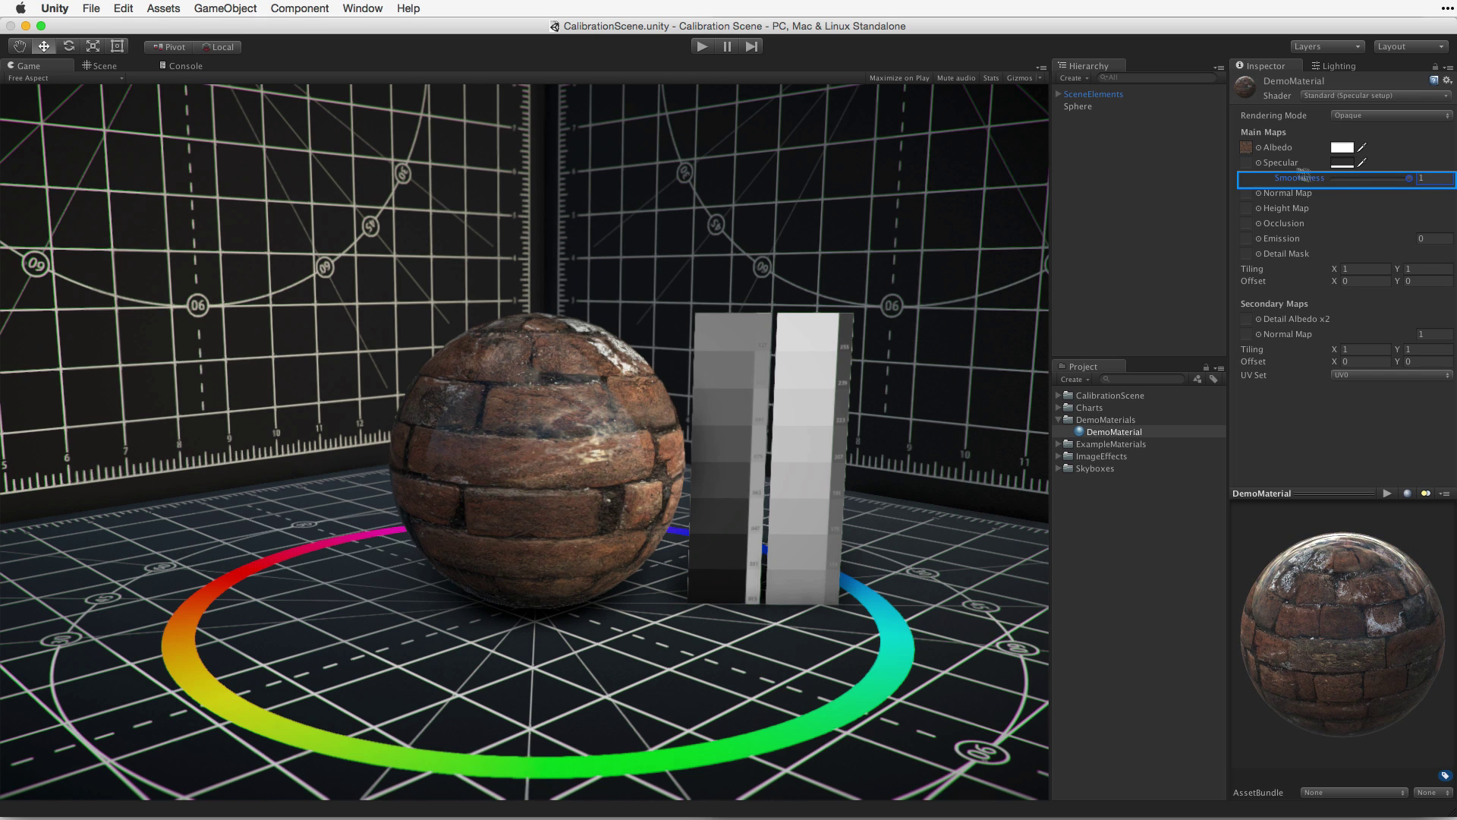
left_click(1248, 148)
key("BackSpace")
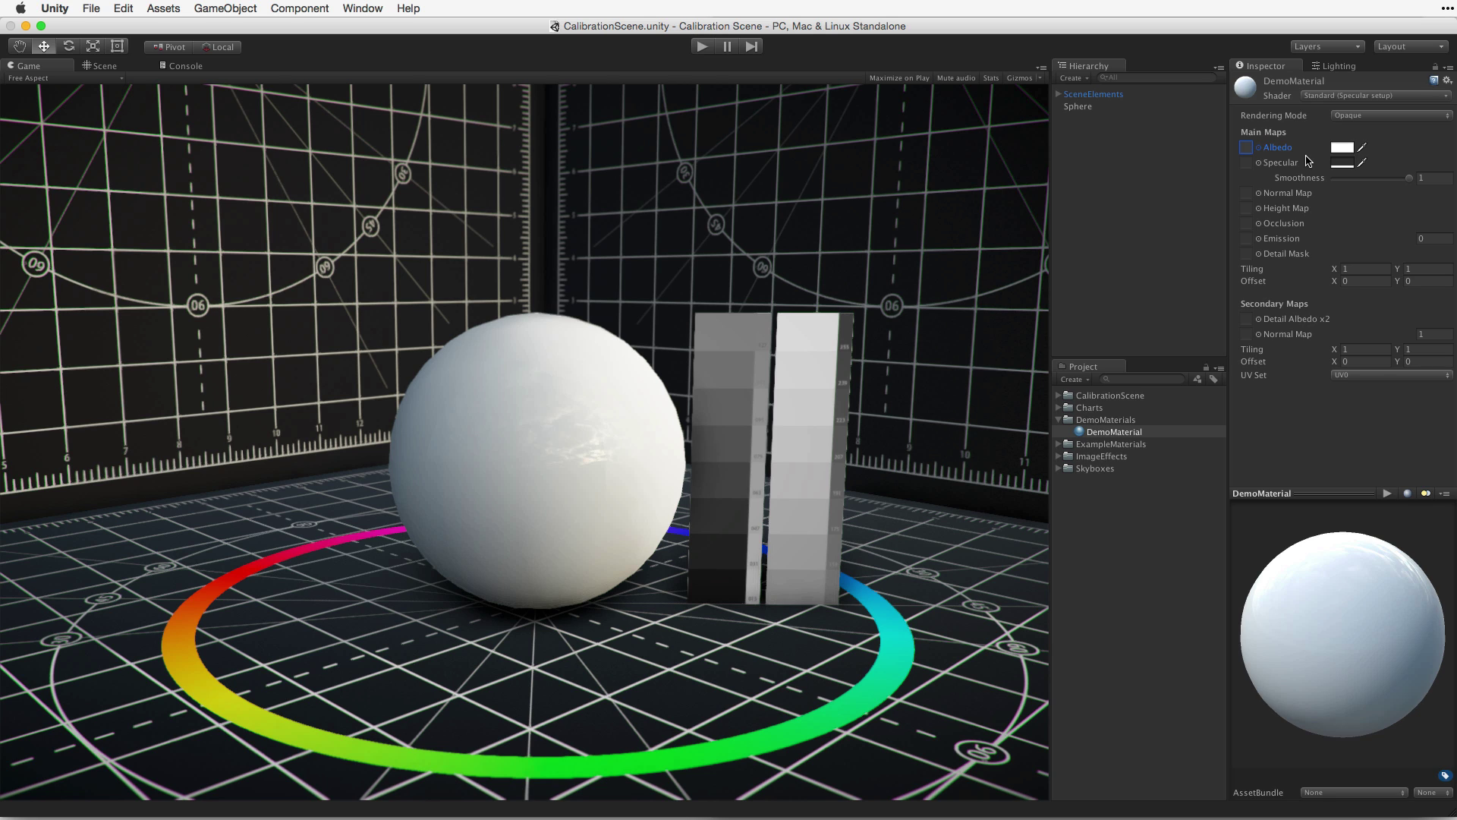
- Set DemoMaterial's specular colour to white, RGB 255, 255, 255, and reduce its smoothness
left_click(1340, 165)
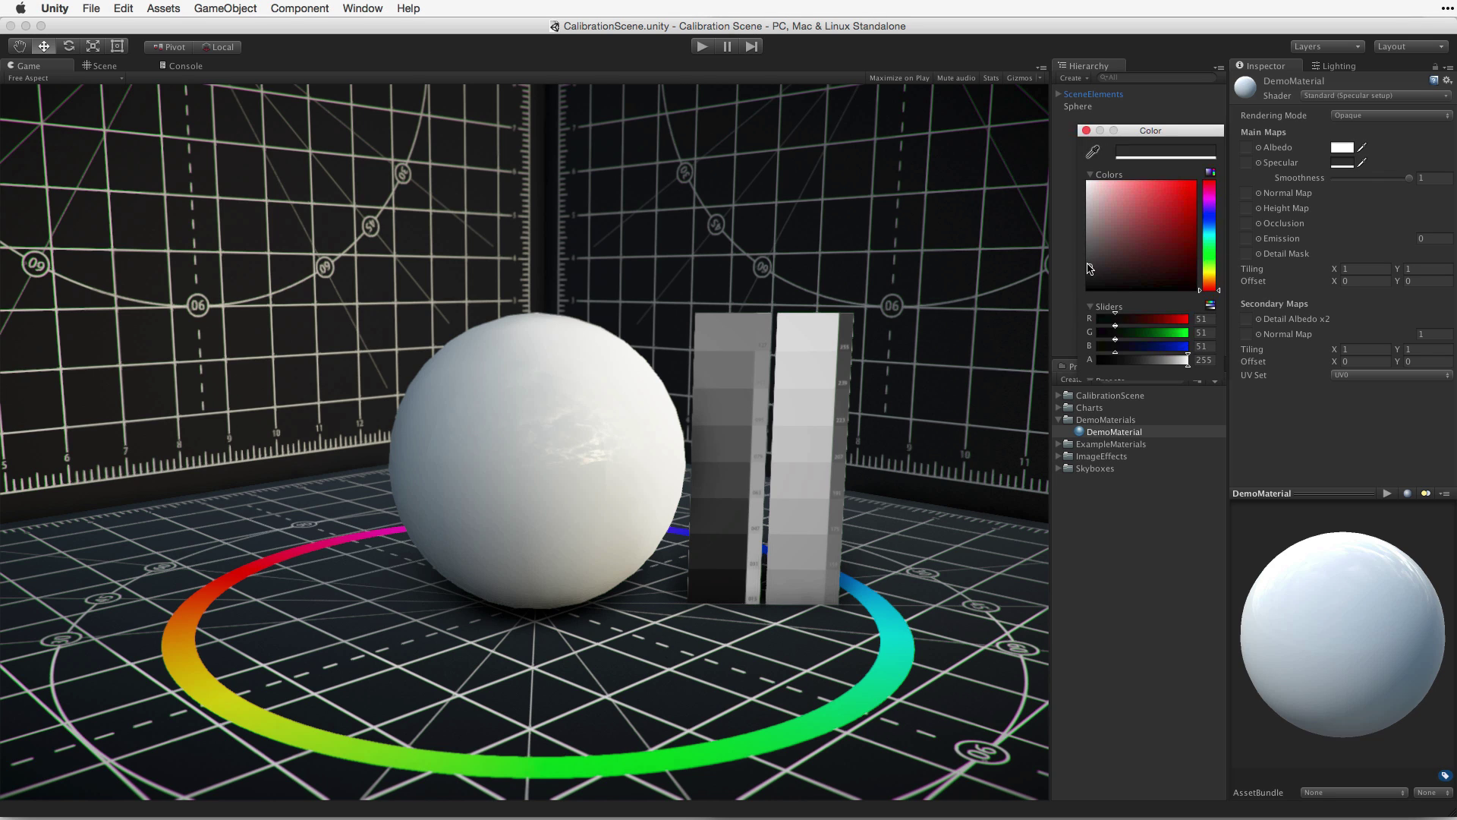
left_click_drag(1090, 269, 1090, 170)
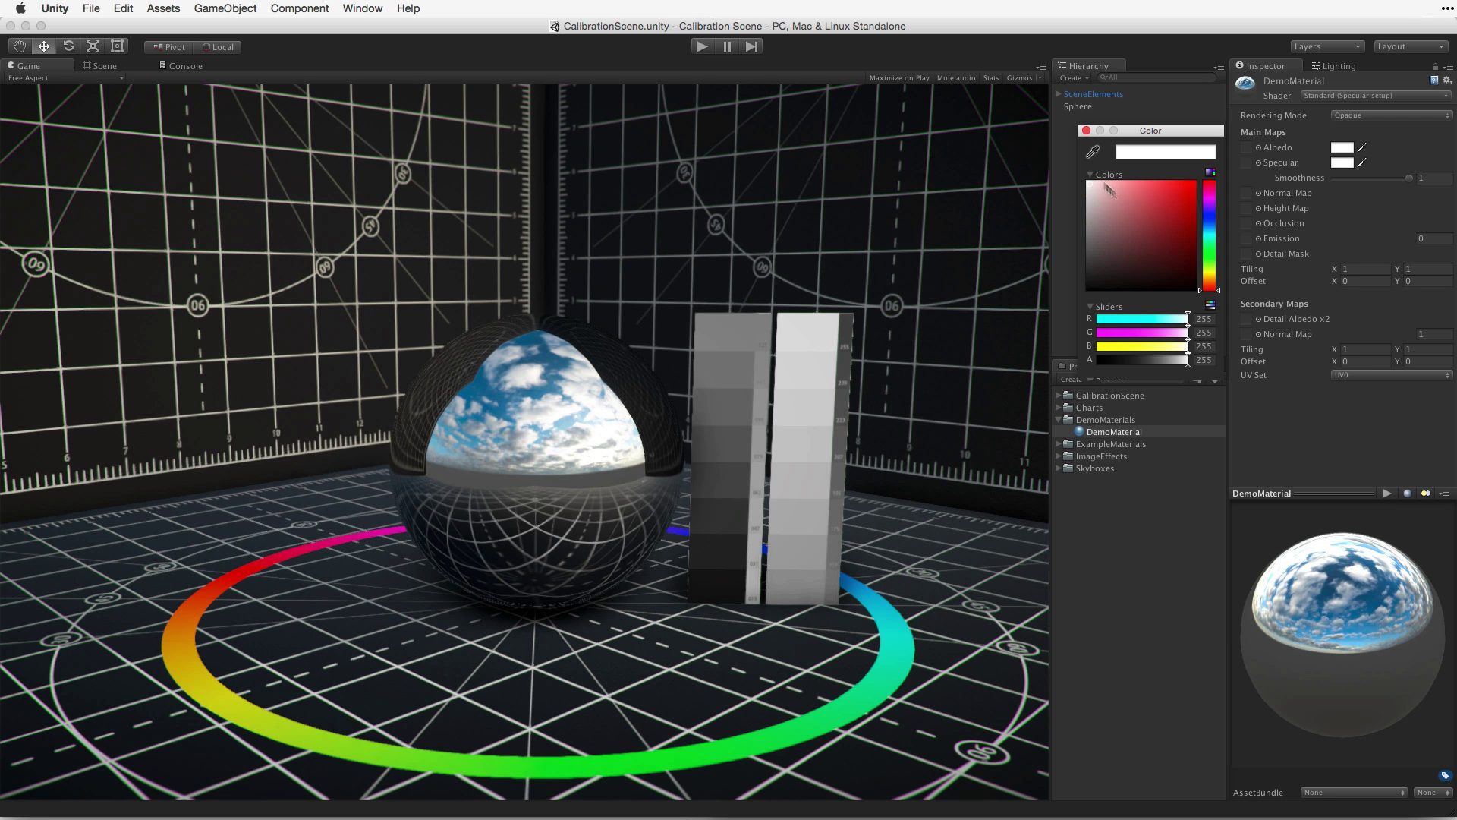
left_click(1413, 182)
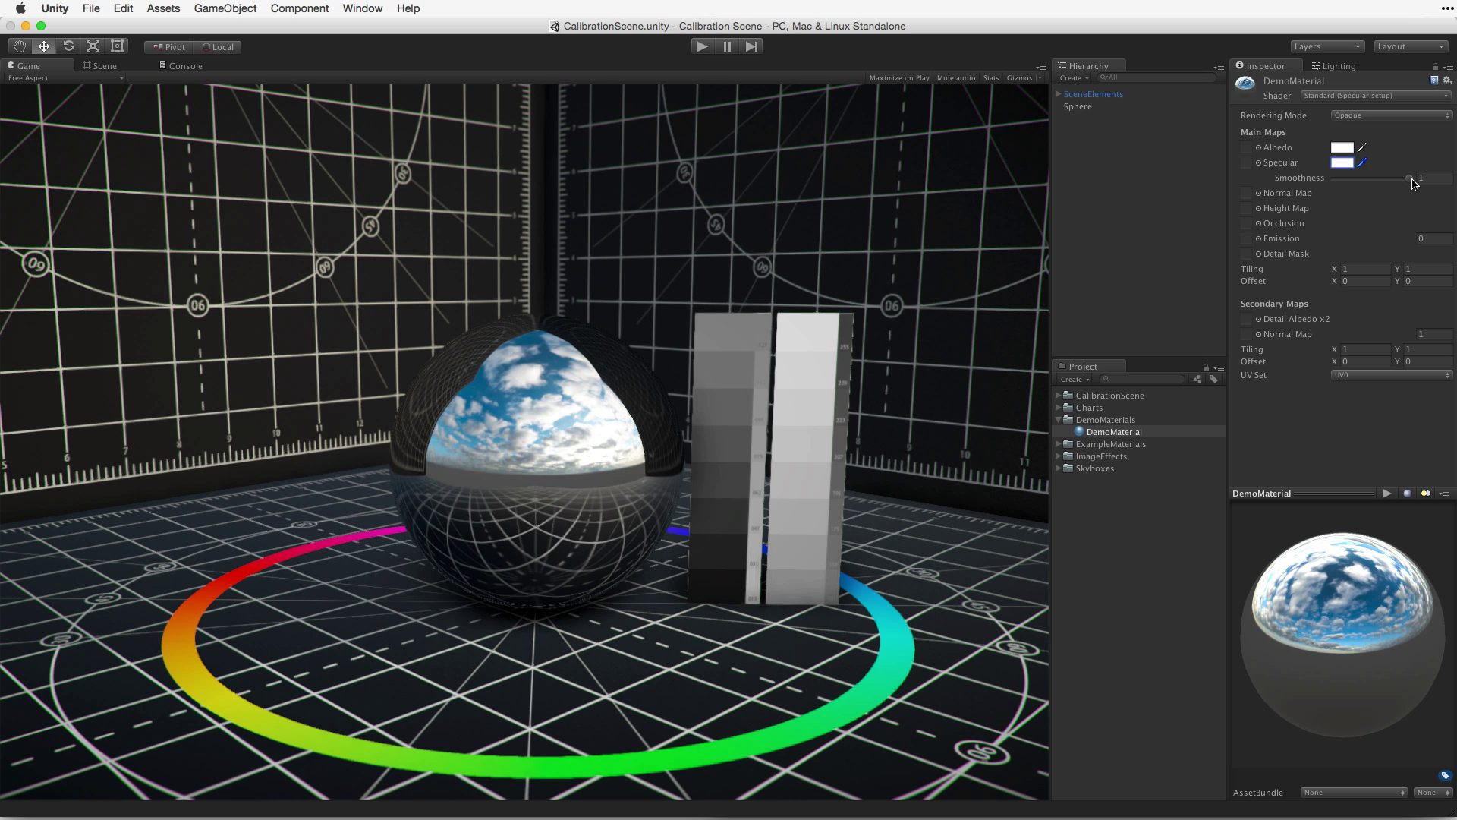
left_click_drag(1413, 183, 1380, 184)
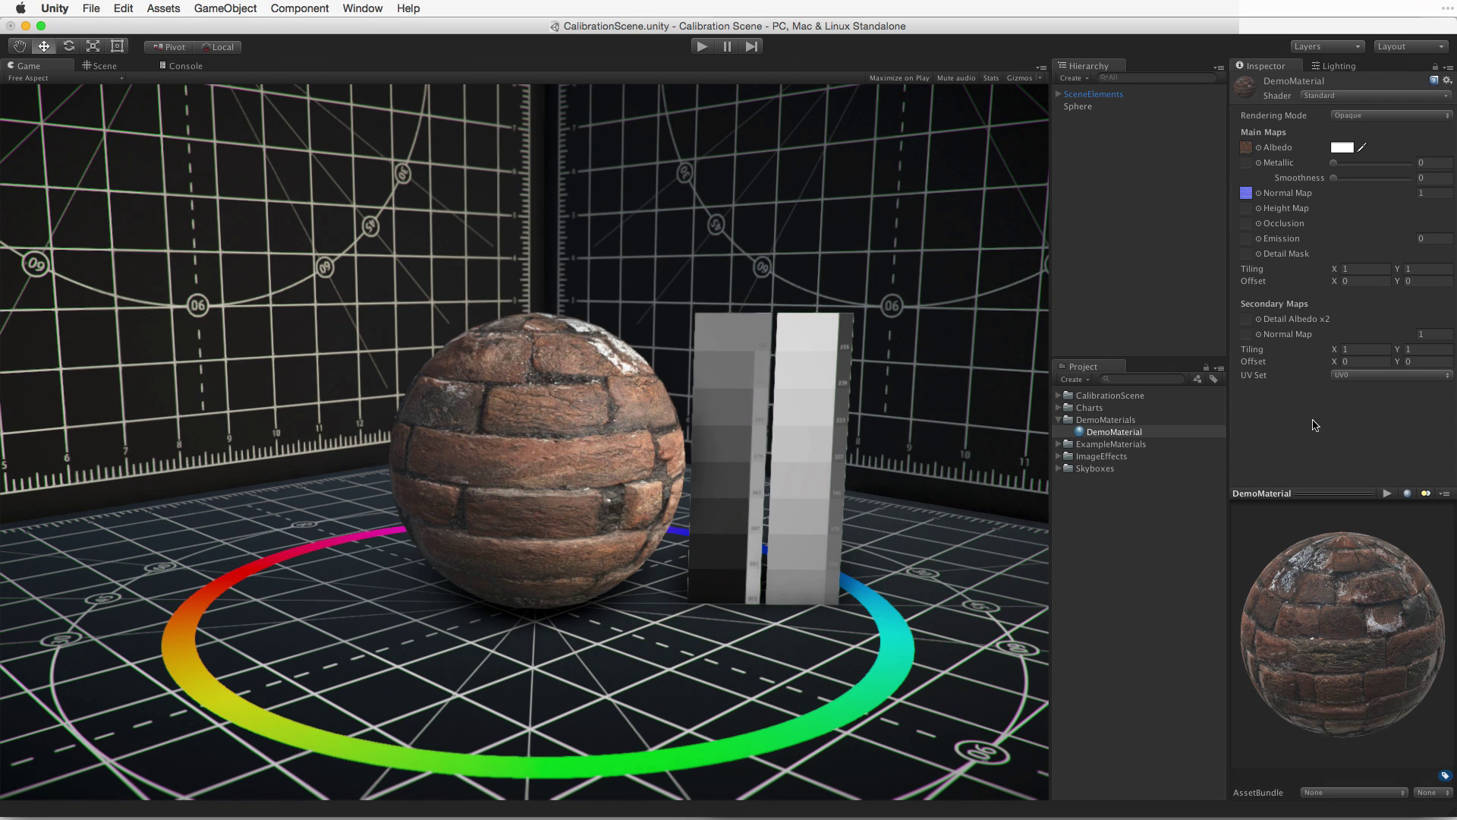
- Try a normal map strength of 1.62 and a height map value of 0.032, resetting the normal strength to 1 and undoing the height change
mouse_move(1381, 198)
left_mouse_down()
mouse_move(1346, 197)
mouse_move(1394, 192)
left_mouse_up()
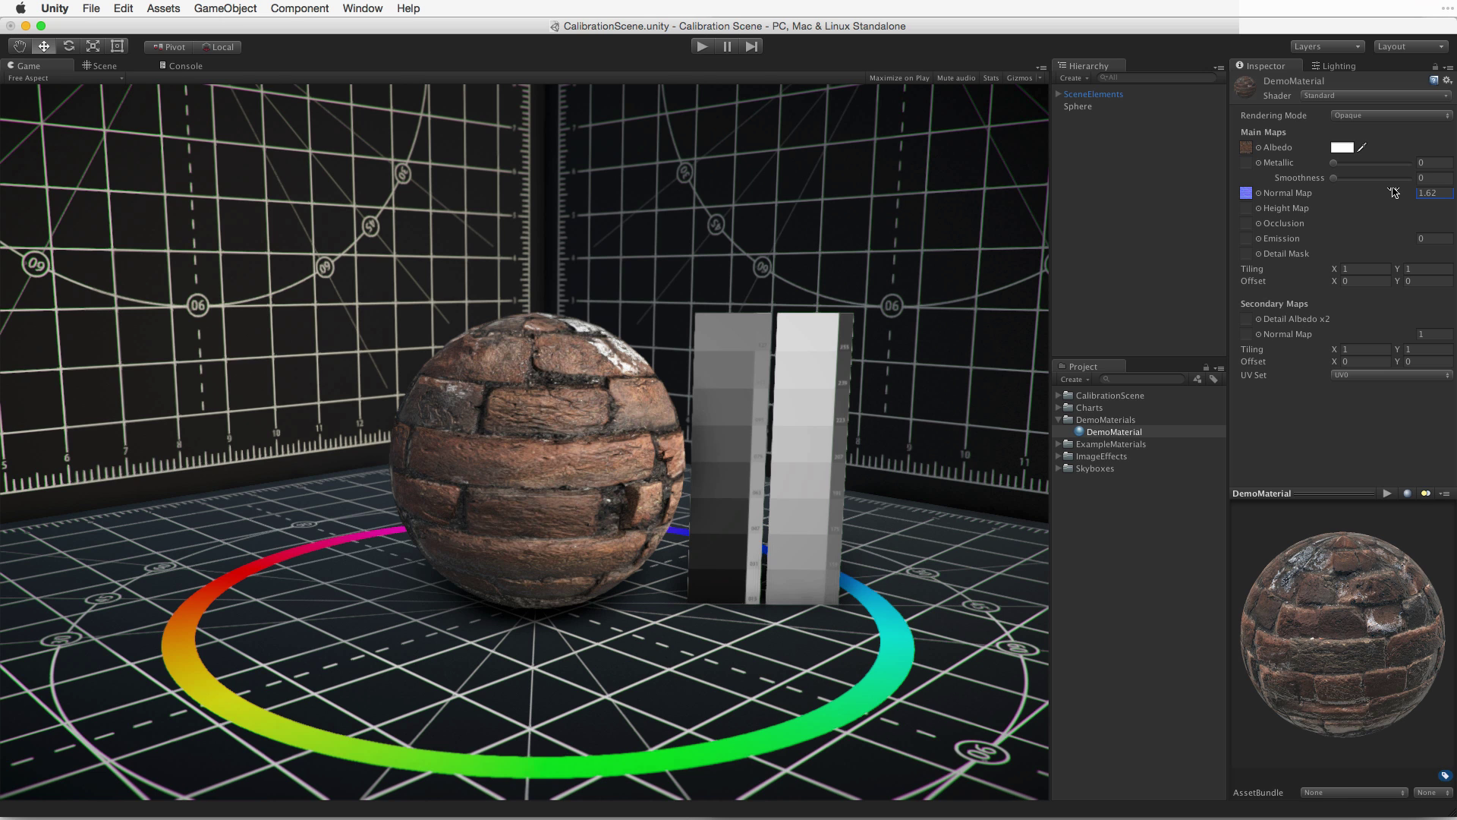
mouse_move(1394, 192)
left_mouse_down()
mouse_move(1297, 195)
mouse_move(1396, 196)
left_mouse_up()
type("1")
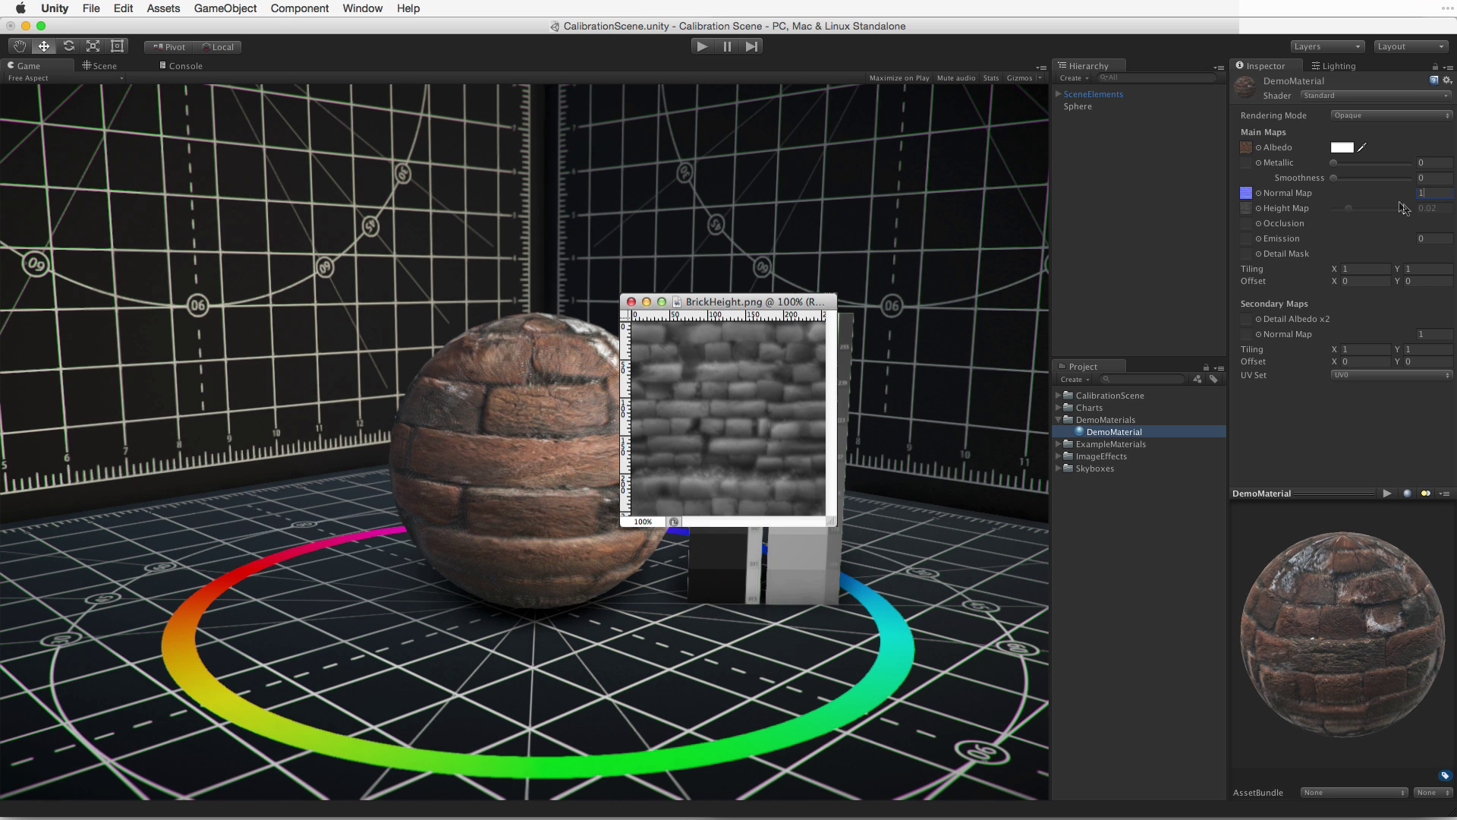
left_click_drag(1404, 210, 1363, 220)
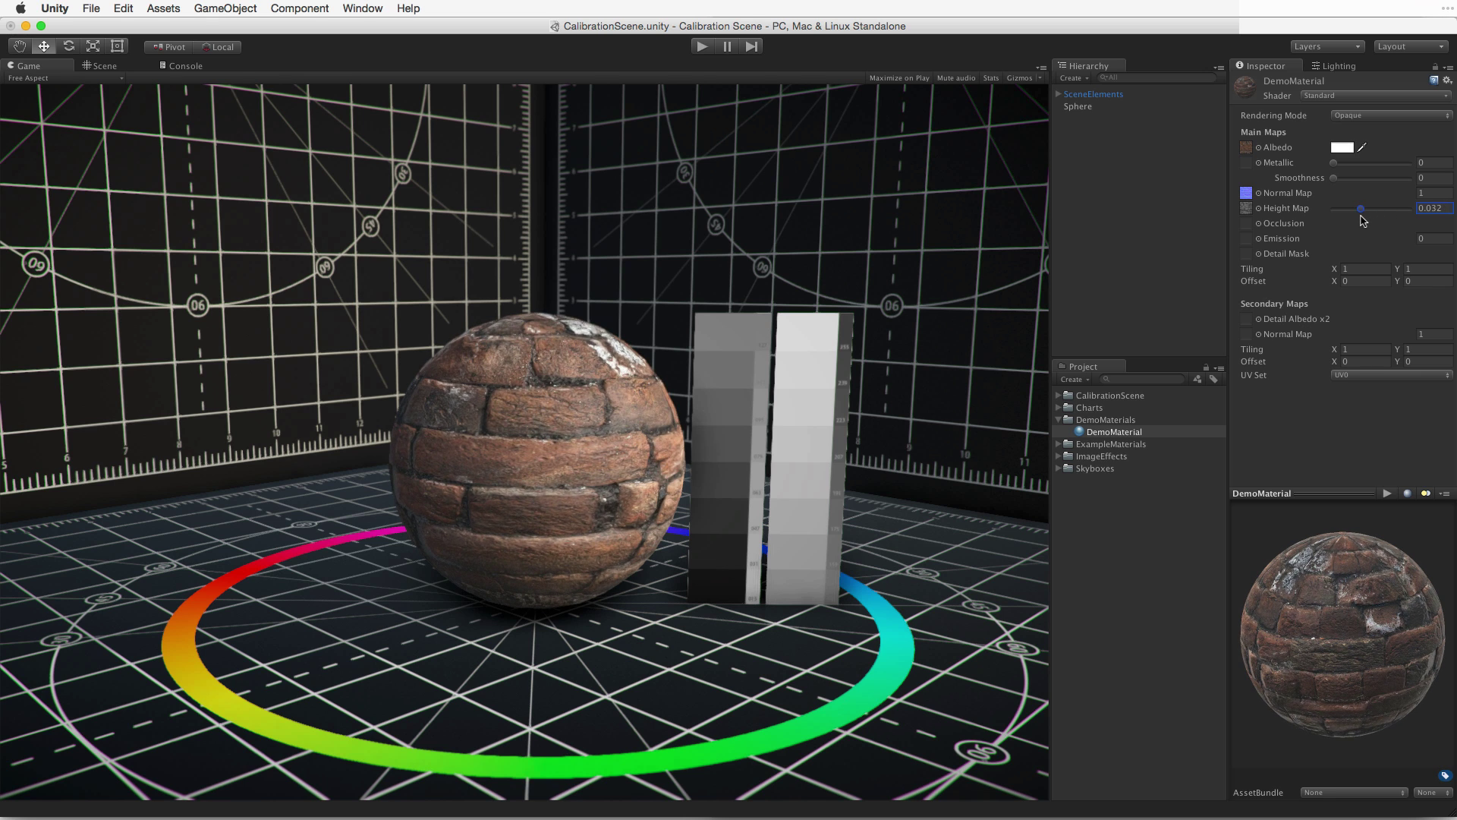
key("super+z")
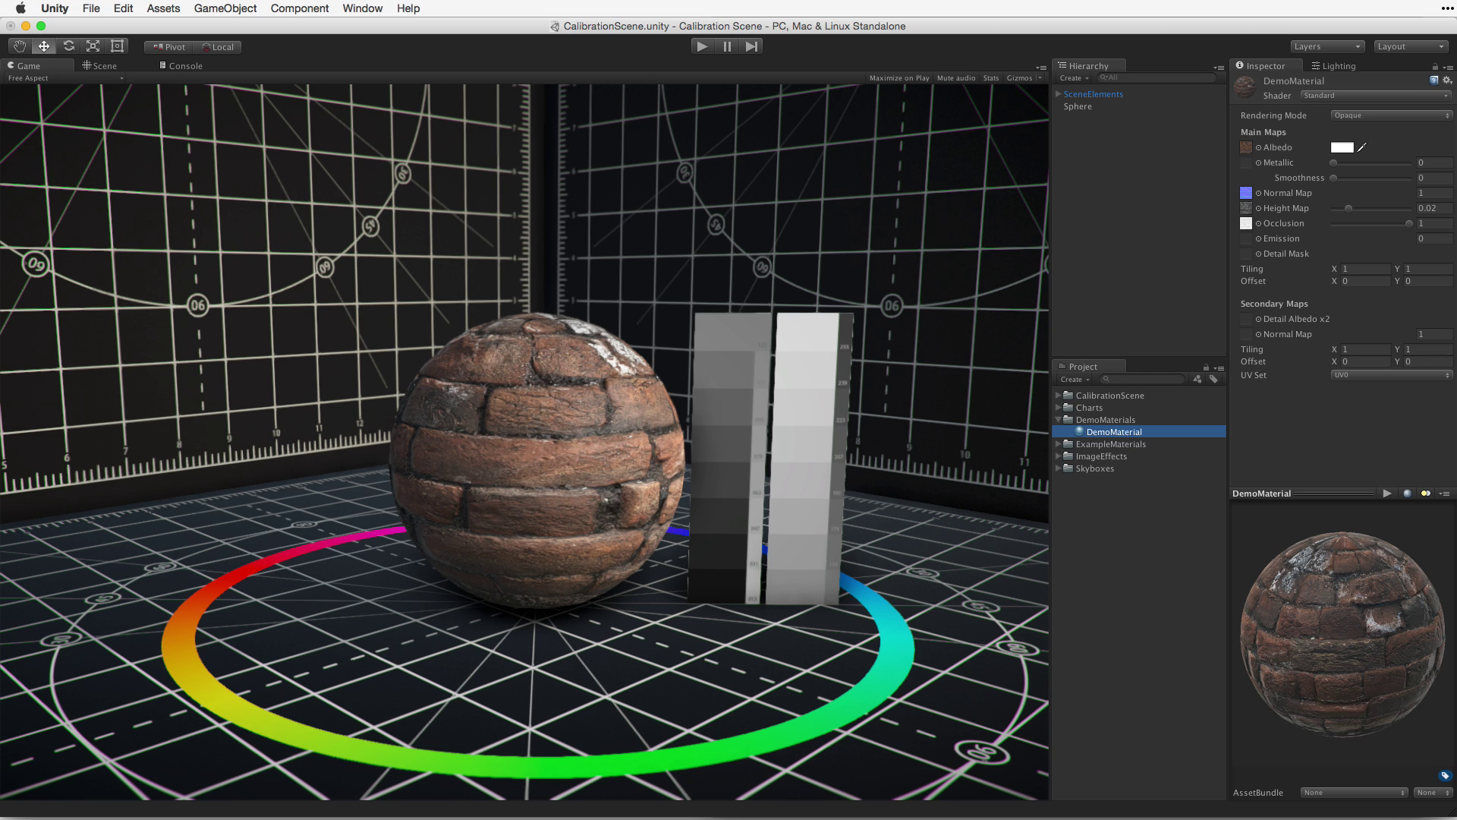
- Set the emission of the brick DemoMaterial to 1 and try lowering its intensity
left_click(1434, 239)
type("1")
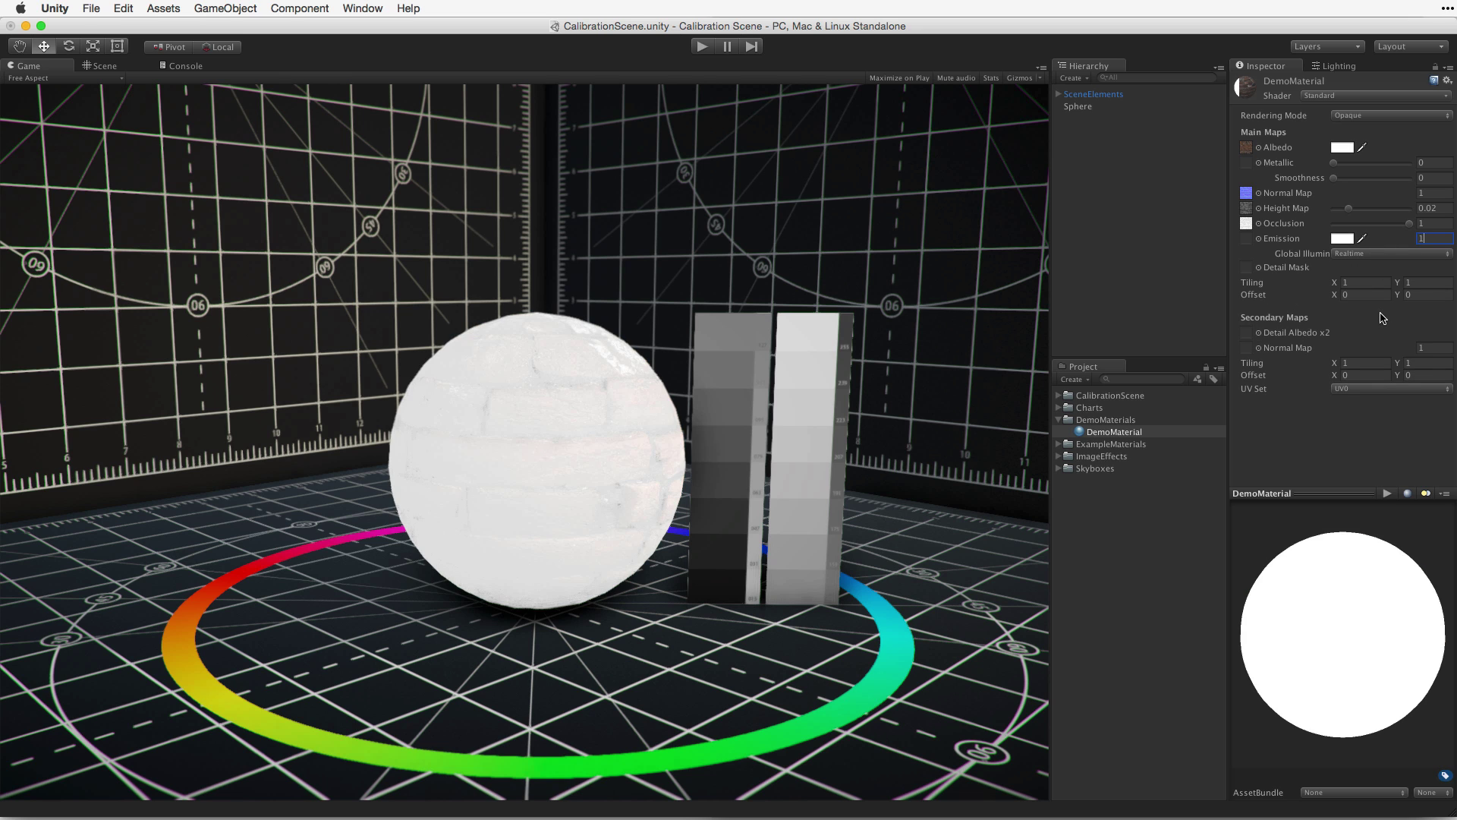
mouse_move(1391, 241)
left_mouse_down()
mouse_move(1357, 240)
mouse_move(1391, 240)
mouse_move(1373, 241)
left_mouse_up()
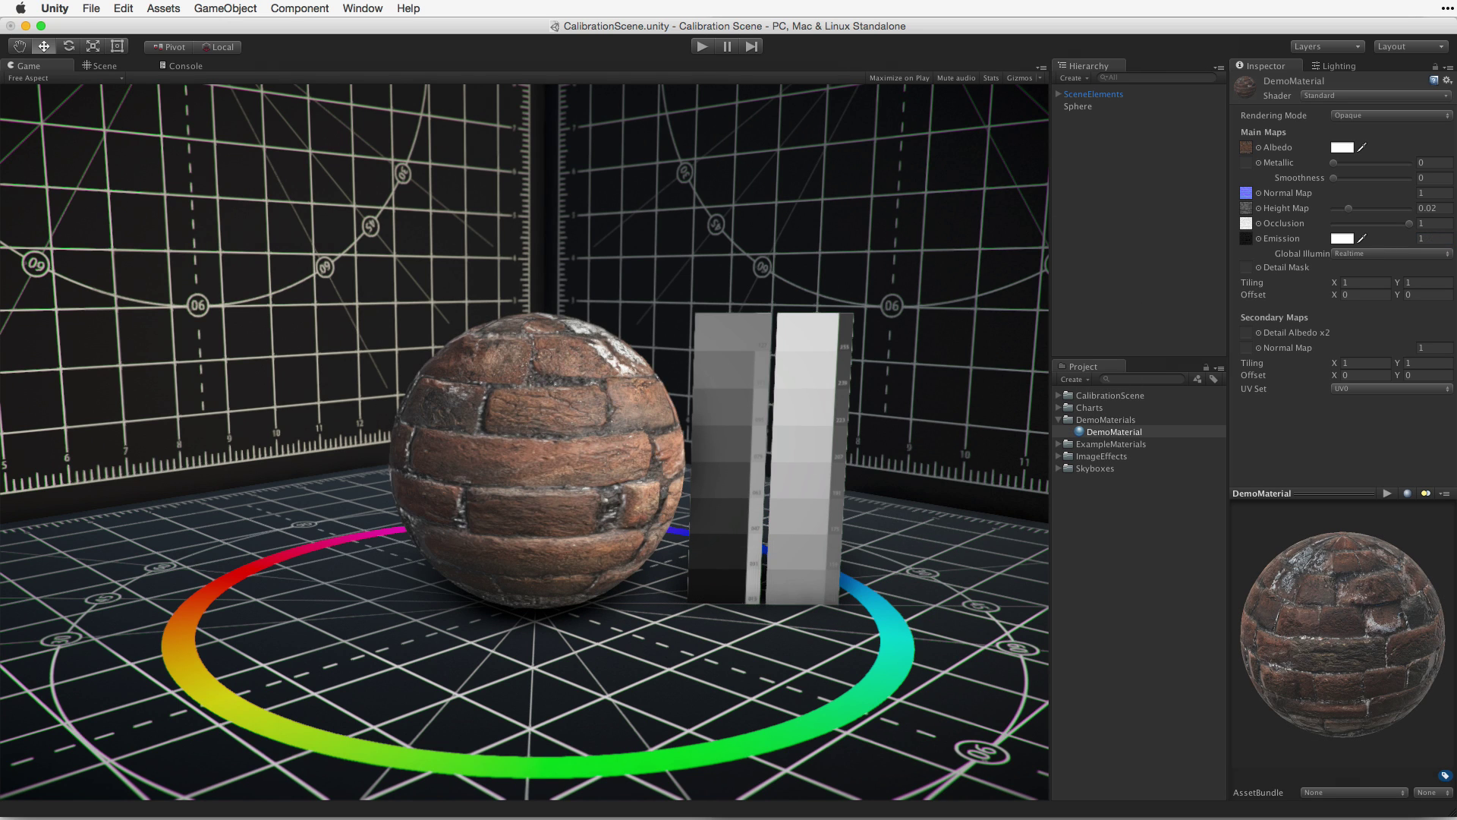
- Set DemoMaterial's emission colour to saturated yellow with an intensity of about 1.38, and choose Realtime global illumination for it
left_click(1342, 238)
left_click_drag(1097, 187, 1196, 181)
left_click_drag(1209, 289, 1209, 271)
mouse_move(1394, 241)
left_mouse_down()
mouse_move(1427, 241)
mouse_move(1404, 243)
left_mouse_up()
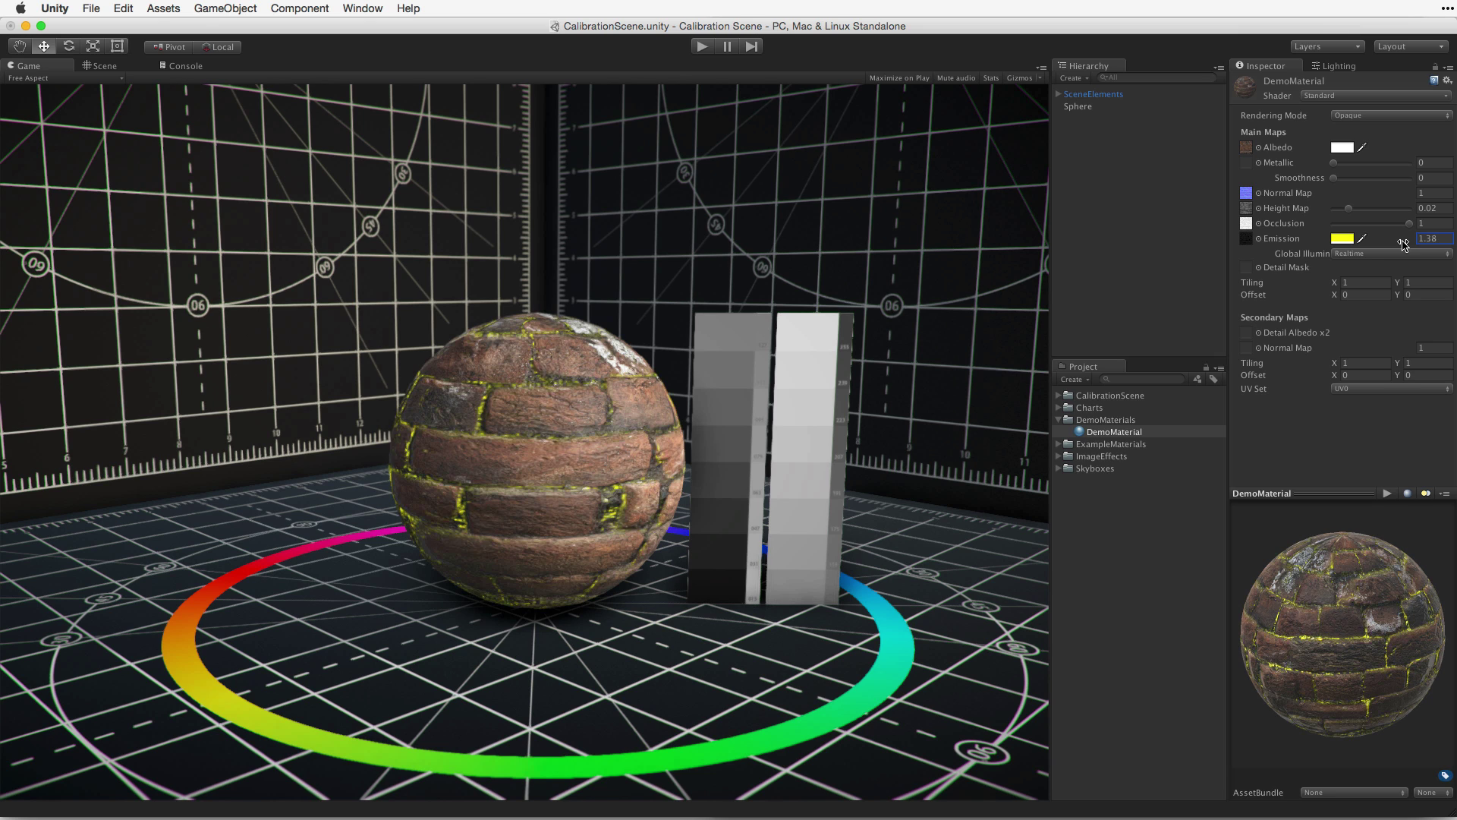
left_click(1402, 253)
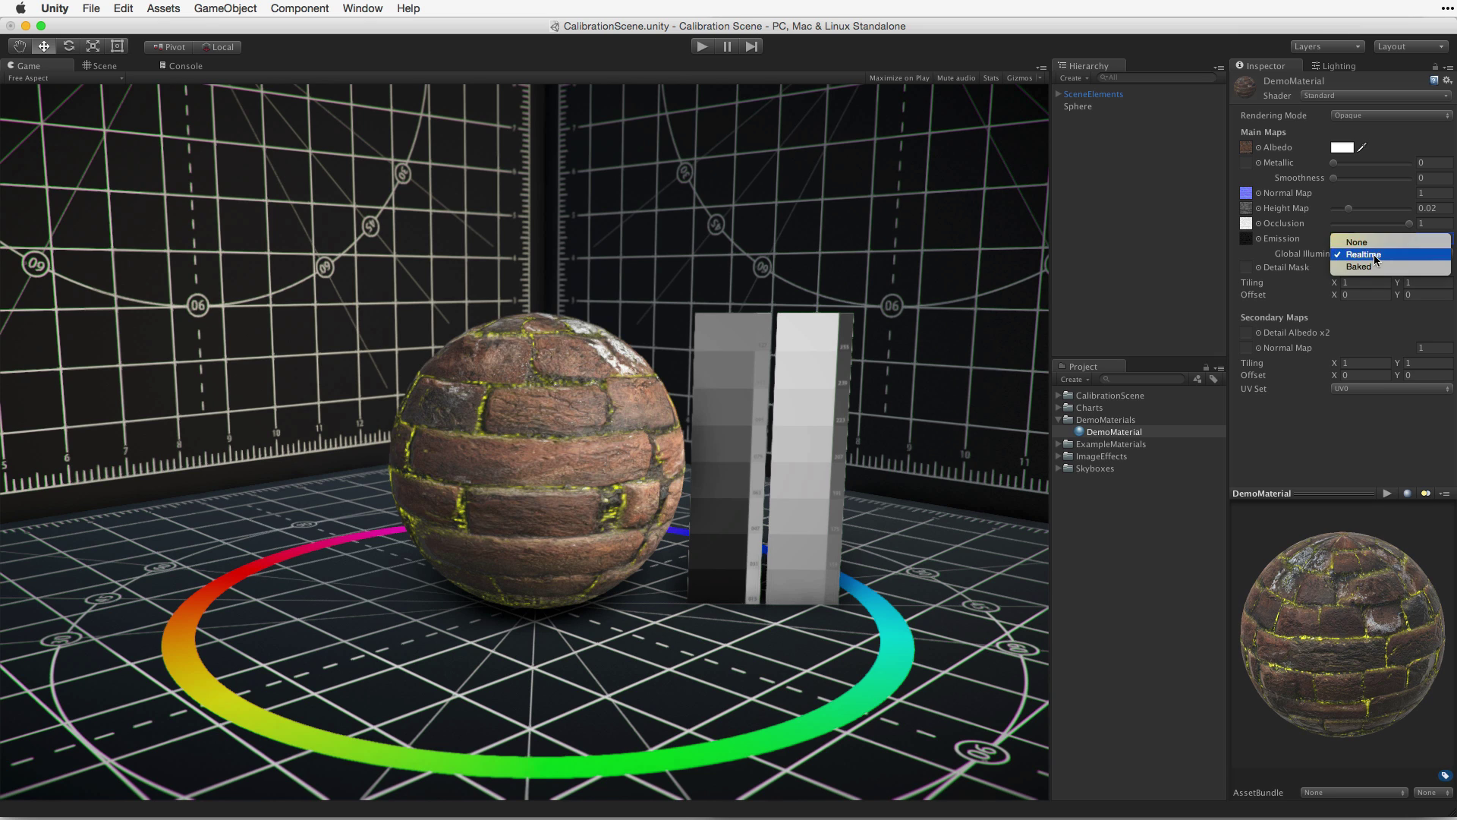
left_click(1413, 258)
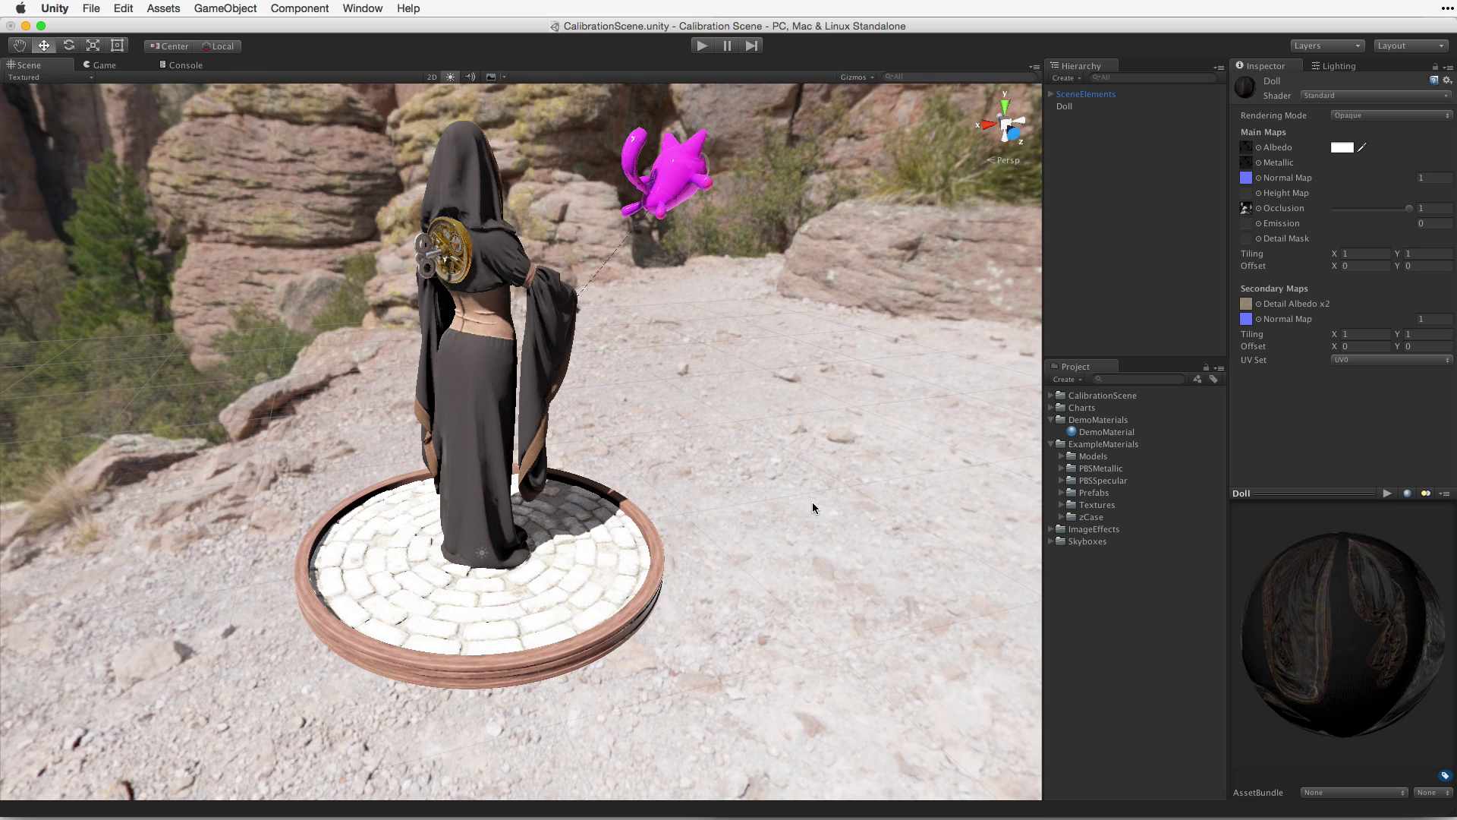
- Examine the lower robe and sleeve fabric of the Doll model up close
scroll(812, 507, "up", 10)
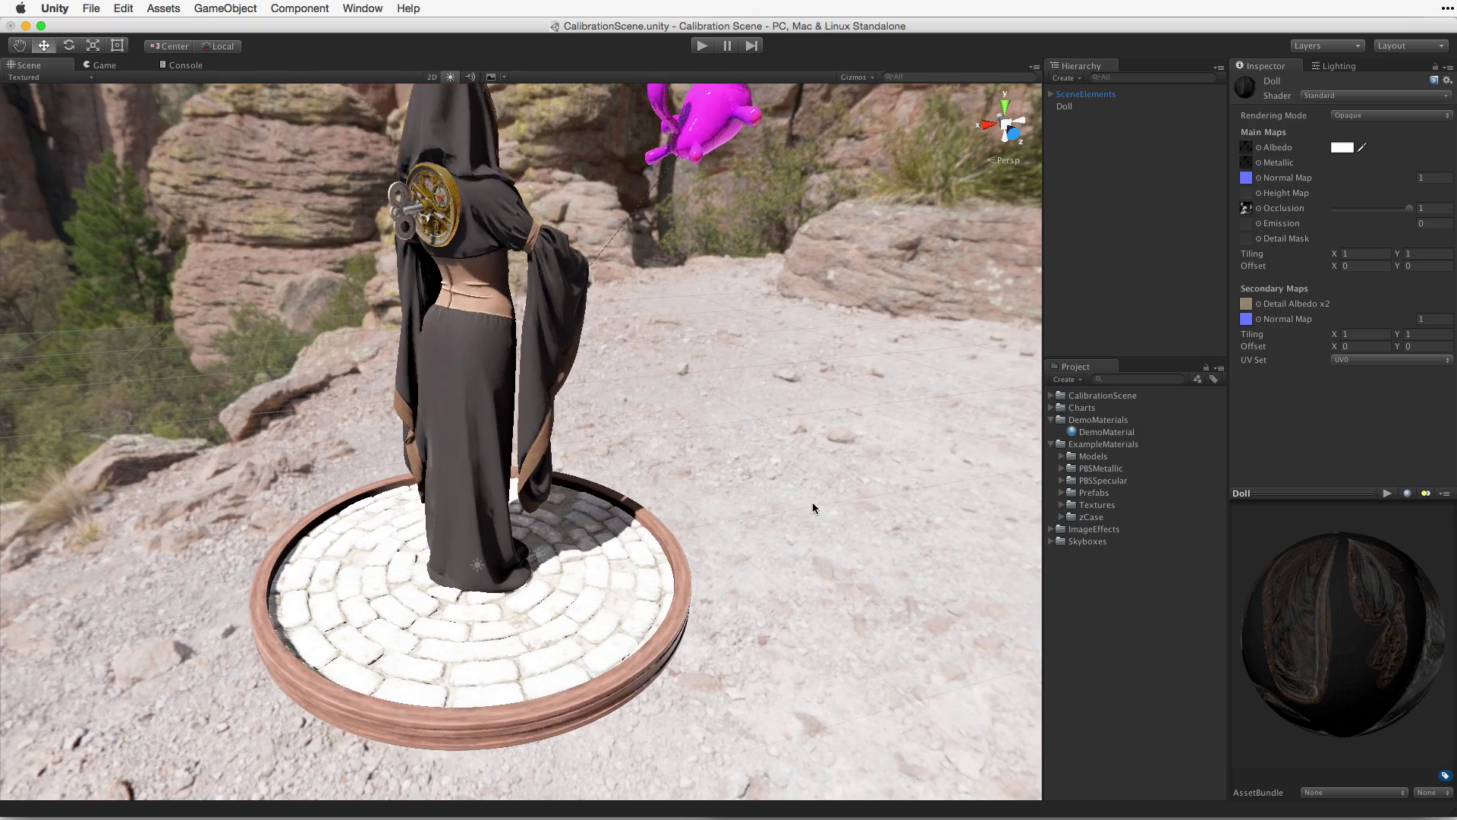
scroll(812, 507, "up", 10)
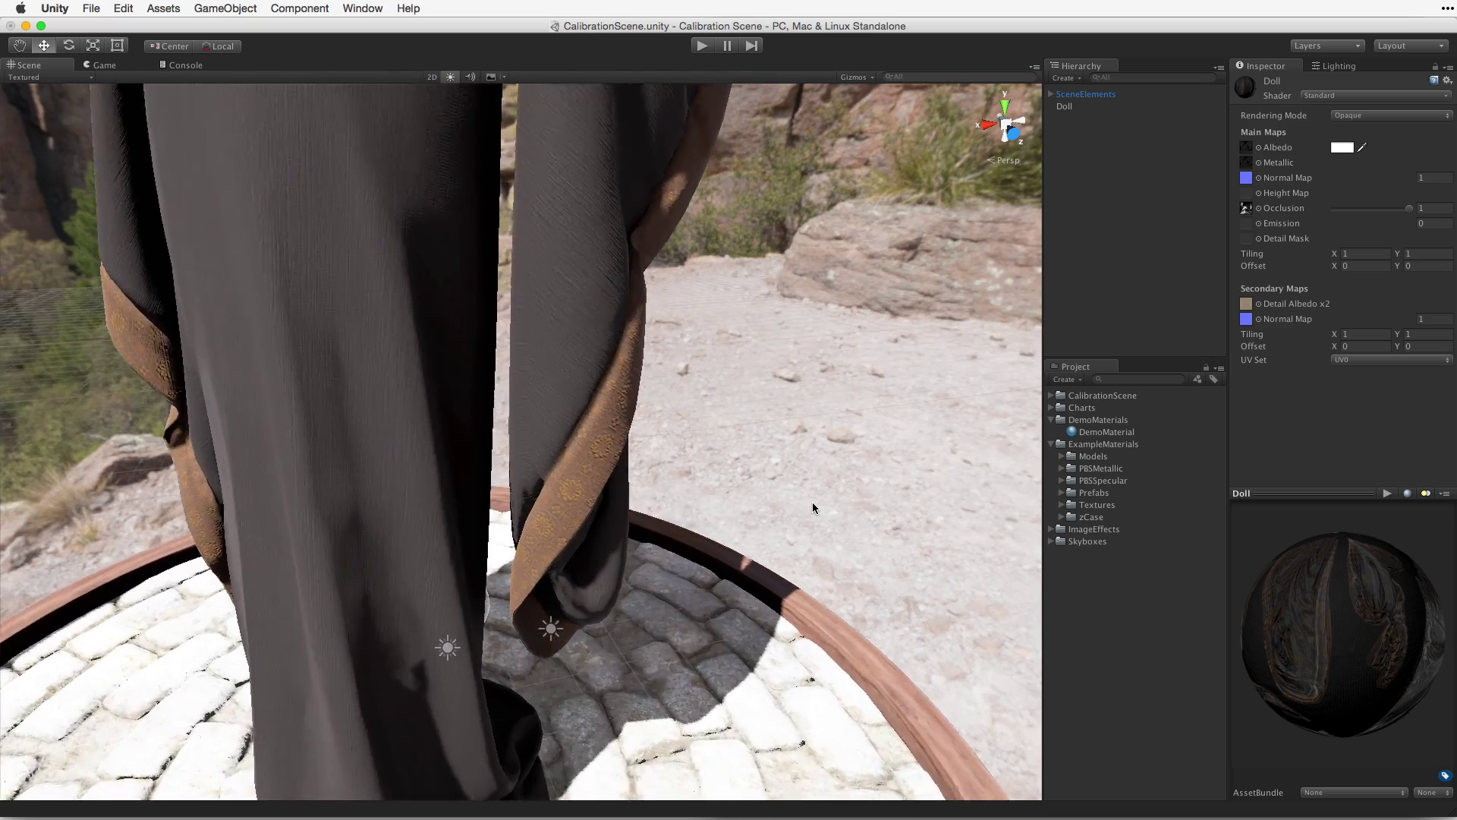